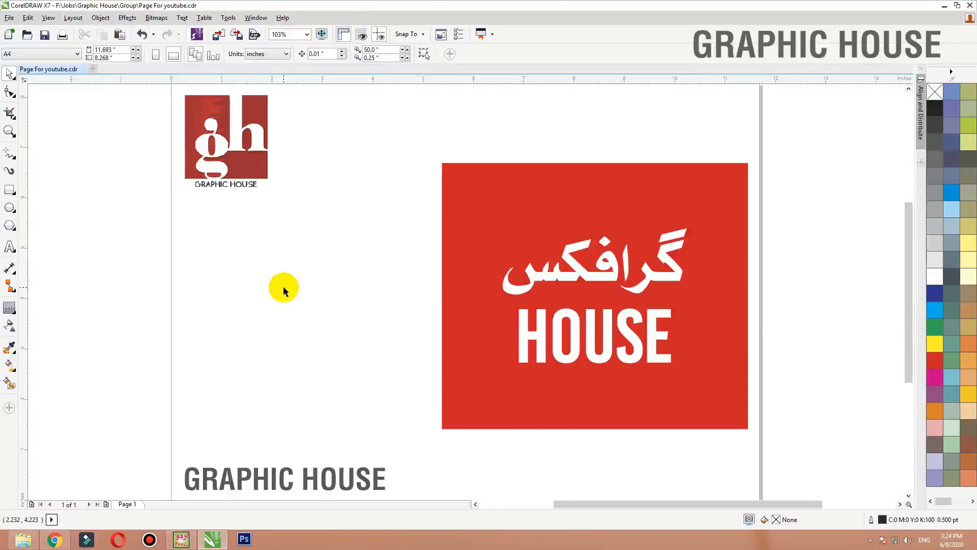
Ungroup the white Urdu word and HOUSE text, and shift the Urdu word slightly up and left.
{"action": "left_click", "coordinate": [590, 281]}
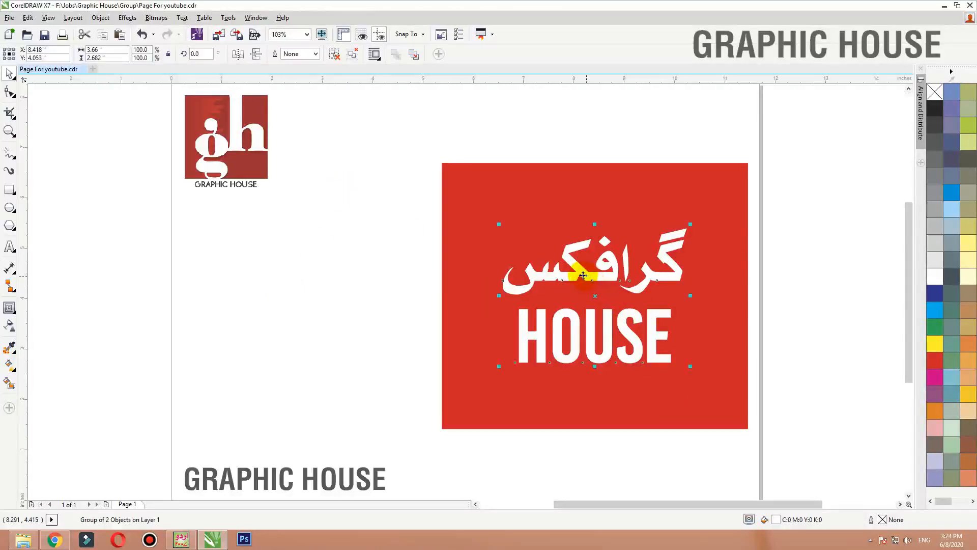
{"action": "left_click", "coordinate": [334, 55]}
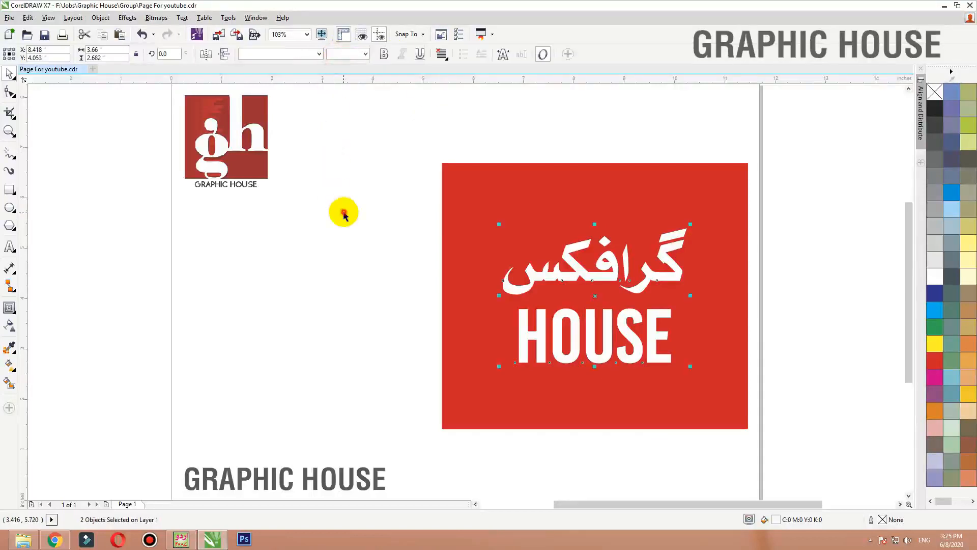
{"action": "left_click", "coordinate": [571, 266]}
{"action": "left_click_drag", "start_coordinate": [578, 261], "coordinate": [567, 255]}
Shorten the red rectangle from its lower edge to a height of about 5.05 inches.
{"action": "left_click", "coordinate": [484, 203]}
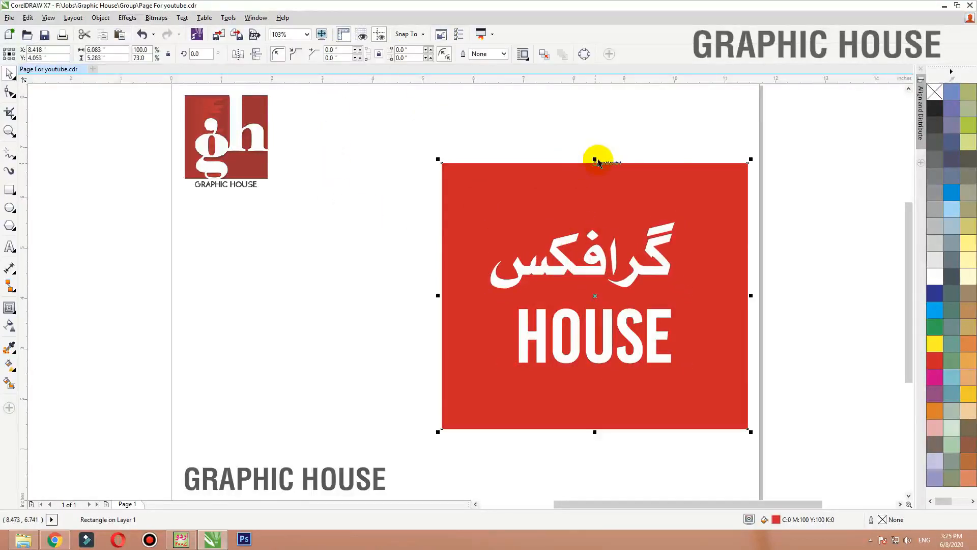
{"action": "left_click_drag", "start_coordinate": [593, 434], "coordinate": [597, 423]}
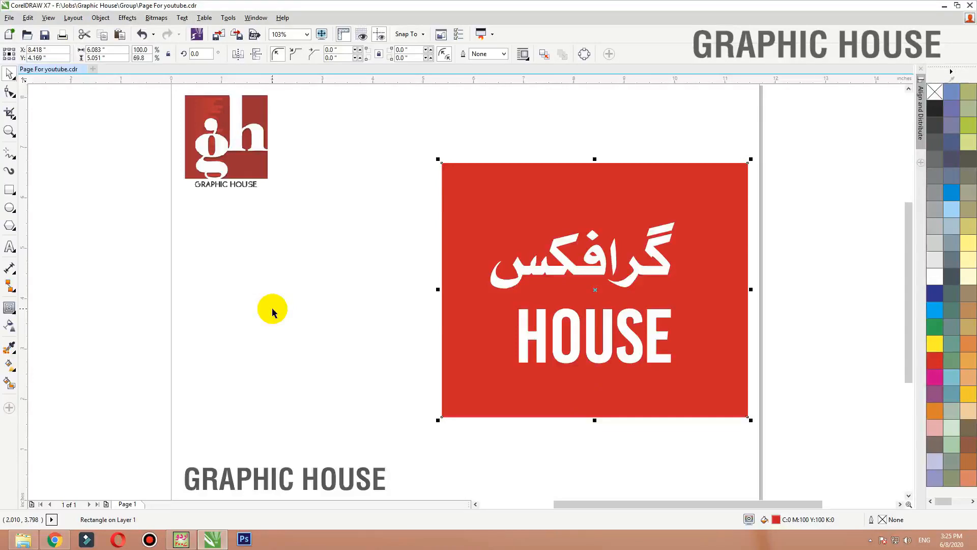
{"action": "left_click", "coordinate": [289, 275]}
Move the Urdu word back right above HOUSE and shift HOUSE slightly down for more spacing.
{"action": "left_click_drag", "start_coordinate": [584, 268], "coordinate": [600, 271]}
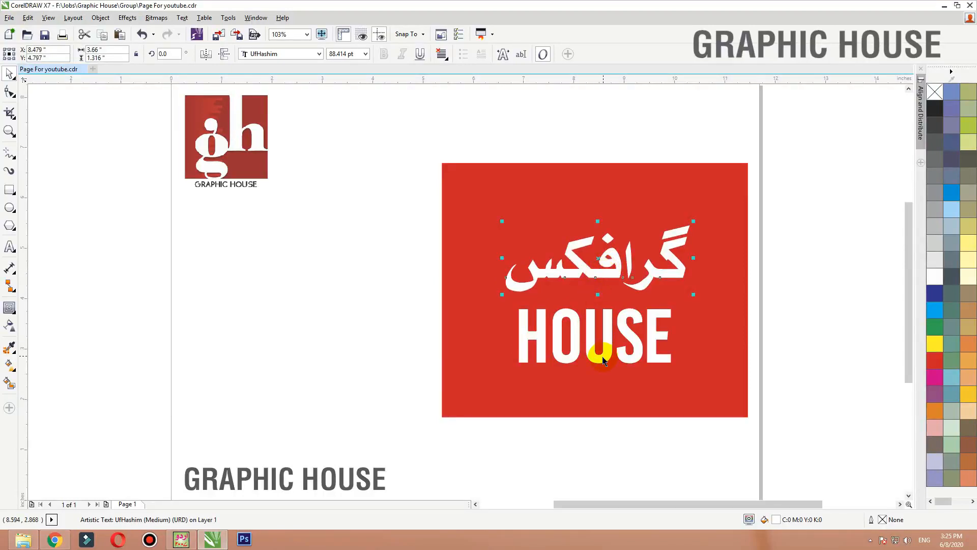
{"action": "left_click_drag", "start_coordinate": [603, 357], "coordinate": [606, 358]}
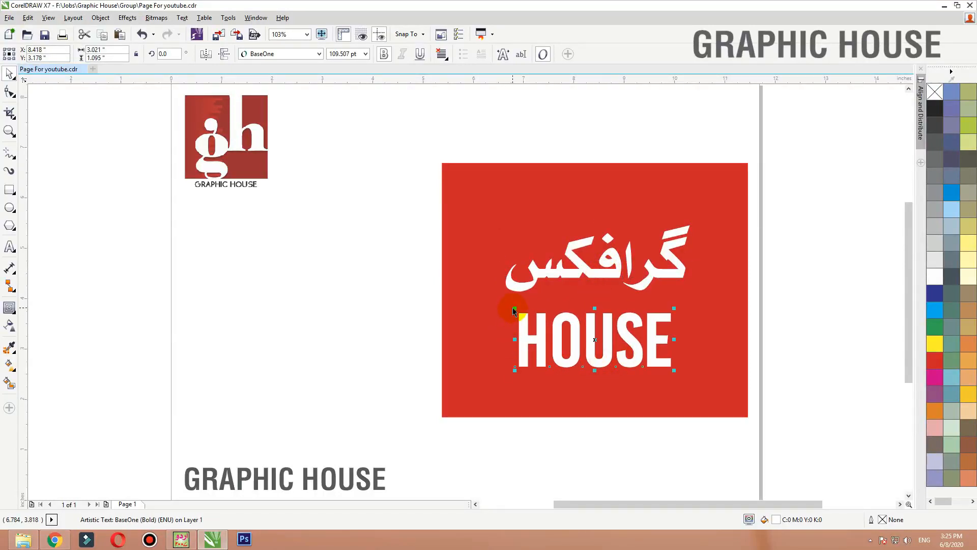
{"action": "left_click", "coordinate": [451, 307]}
Duplicate the HOUSE text and place the copy in the red rectangle's upper-left area, above the Urdu word.
{"action": "left_click", "coordinate": [608, 341]}
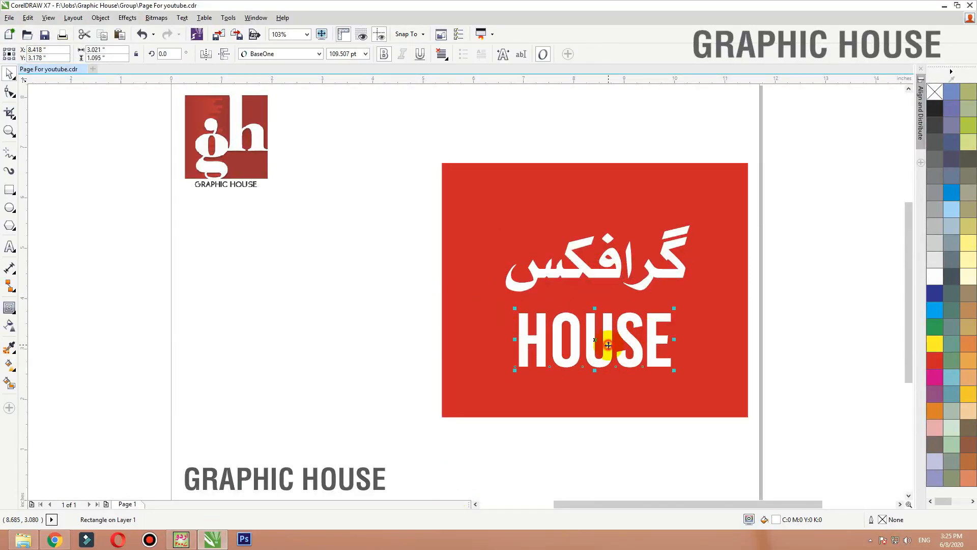
{"action": "left_click_drag", "start_coordinate": [608, 359], "coordinate": [394, 242]}
{"action": "left_click_drag", "start_coordinate": [336, 288], "coordinate": [536, 191]}
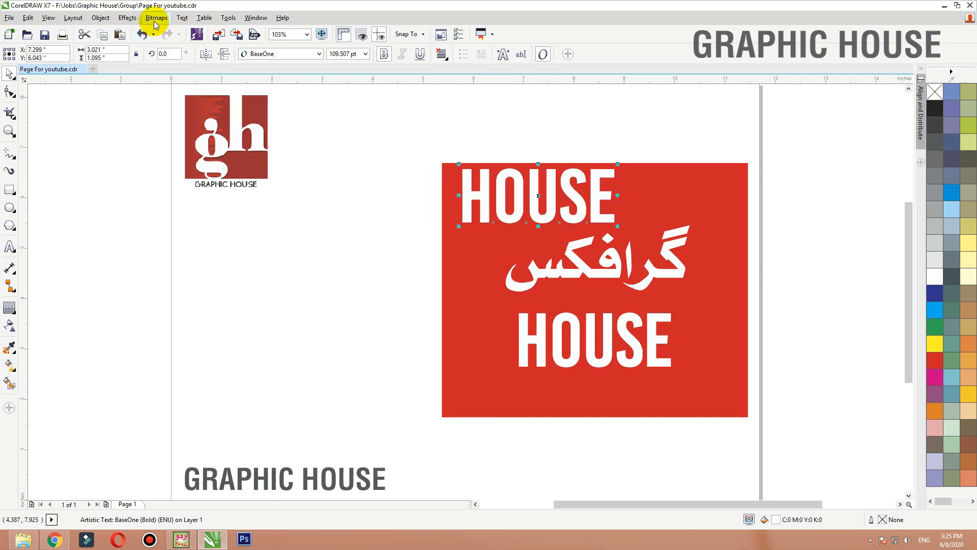
Convert the upper HOUSE copy to a 600 dpi CMYK bitmap with anti-aliasing and a transparent background.
{"action": "left_click", "coordinate": [157, 18]}
{"action": "left_click", "coordinate": [173, 32]}
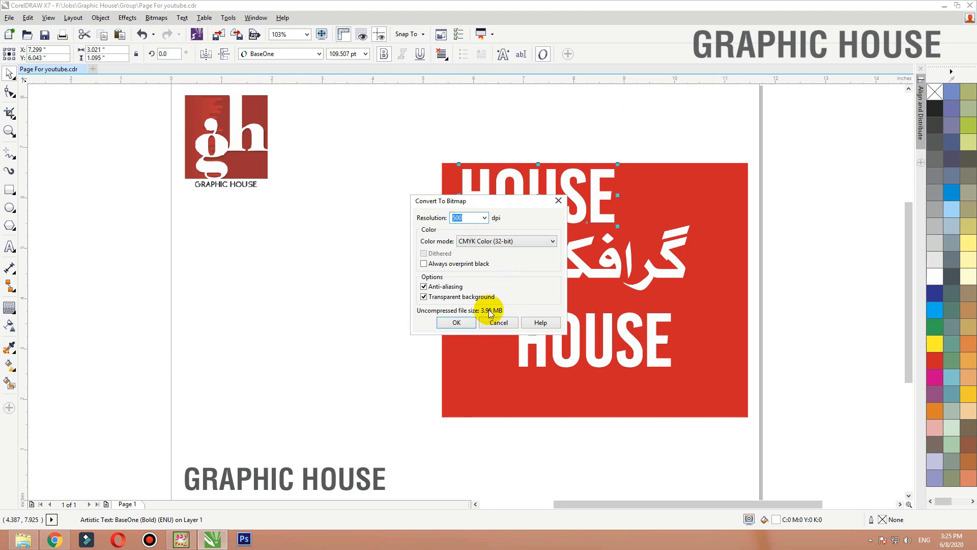
{"action": "left_click", "coordinate": [467, 211]}
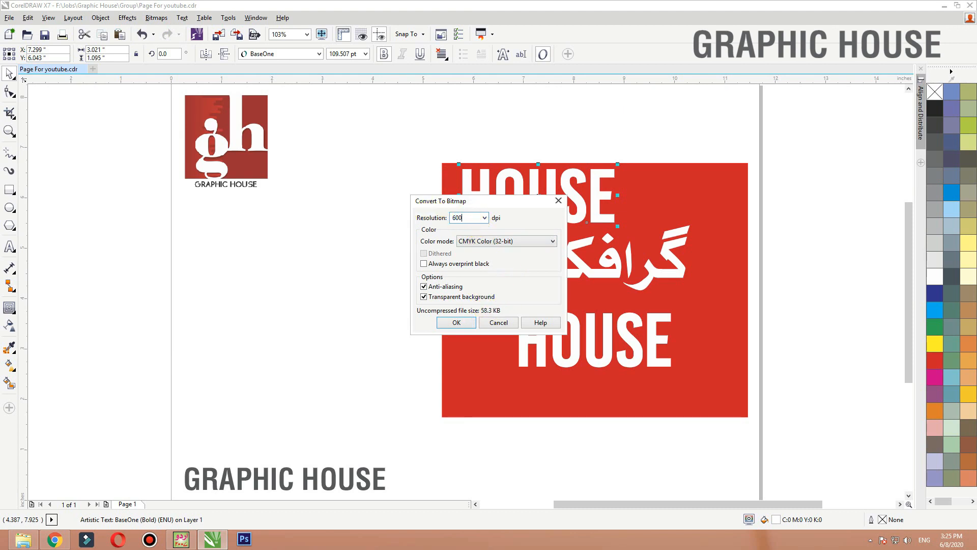
{"action": "left_click", "coordinate": [457, 322]}
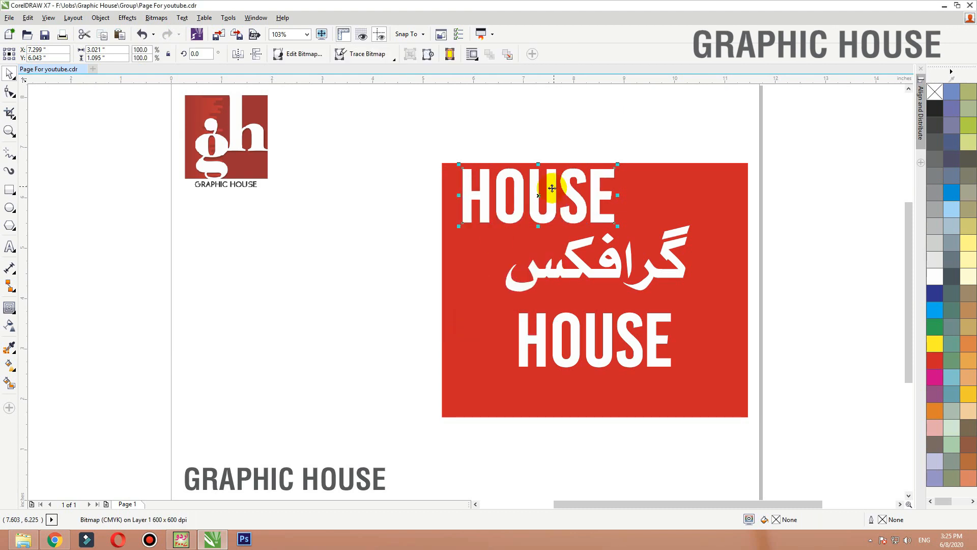
Open the HOUSE bitmap for editing in PHOTO-PAINT and start the Eye Candy 4000 Bevel Boss effect in a maximized window.
{"action": "left_click_drag", "start_coordinate": [549, 192], "coordinate": [546, 196]}
{"action": "left_click", "coordinate": [305, 60]}
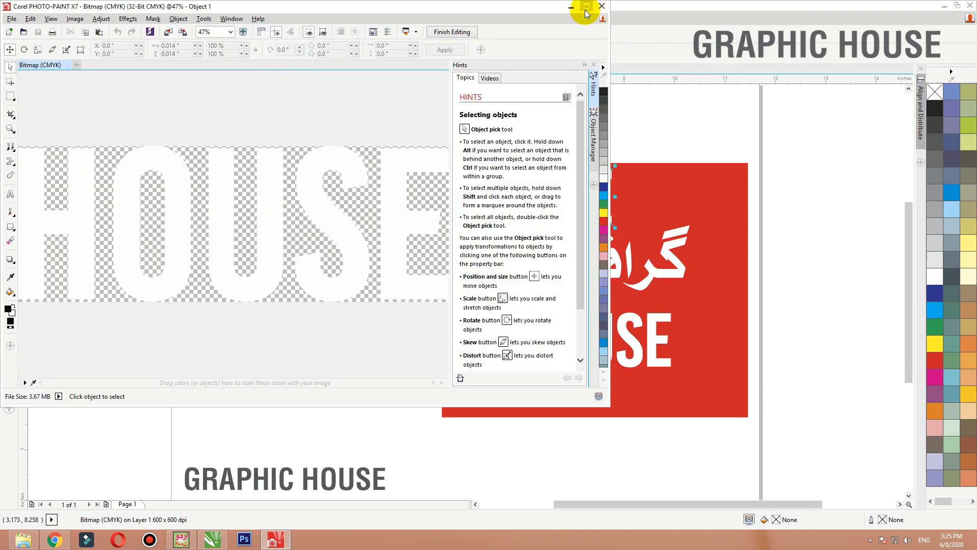
{"action": "left_click", "coordinate": [127, 19]}
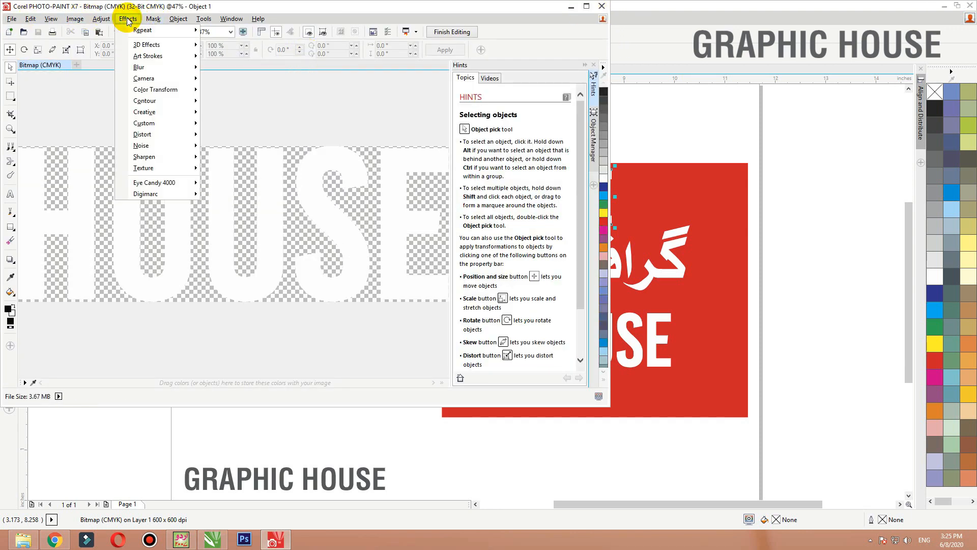
{"action": "mouse_move", "coordinate": [150, 186]}
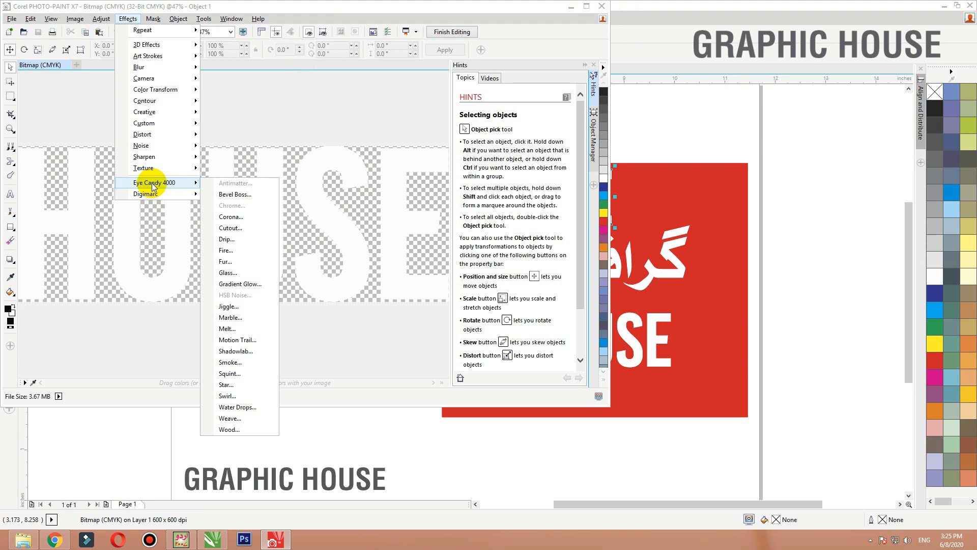
{"action": "left_click", "coordinate": [225, 196]}
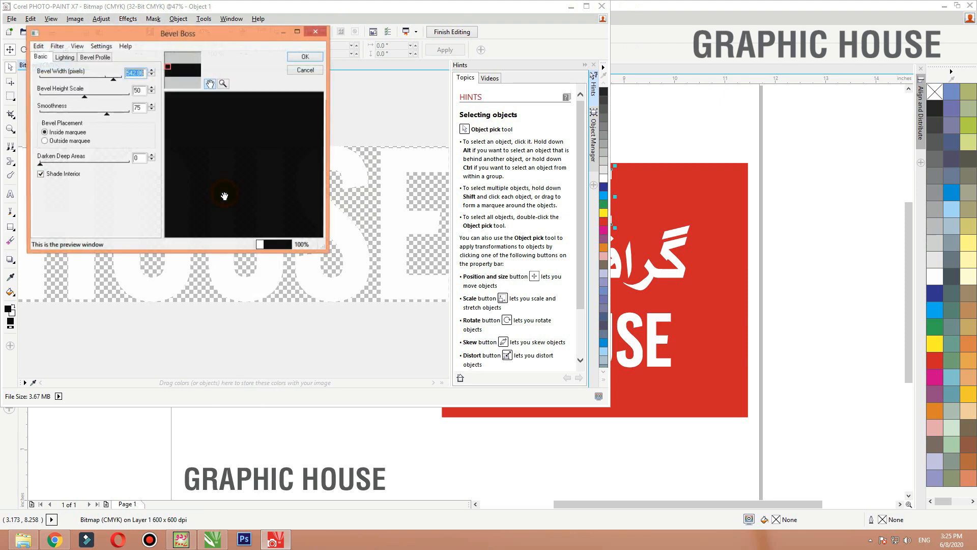
{"action": "left_click", "coordinate": [297, 32]}
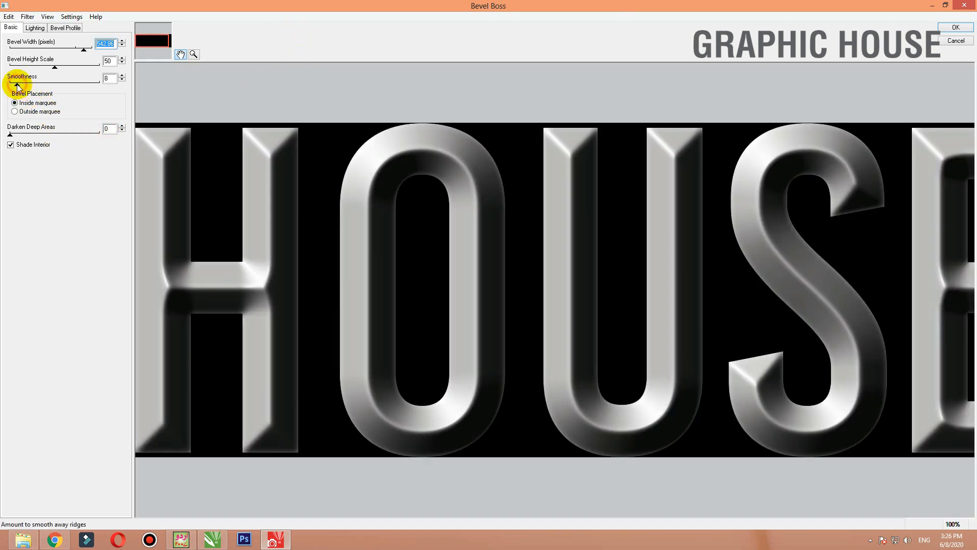
Set the bevel width to 1000 pixels, the bevel height scale to 3 and the smoothness to 0.
{"action": "mouse_move", "coordinate": [18, 86]}
{"action": "left_mouse_down"}
{"action": "mouse_move", "coordinate": [50, 84]}
{"action": "mouse_move", "coordinate": [23, 85]}
{"action": "left_mouse_up"}
{"action": "left_click", "coordinate": [14, 68]}
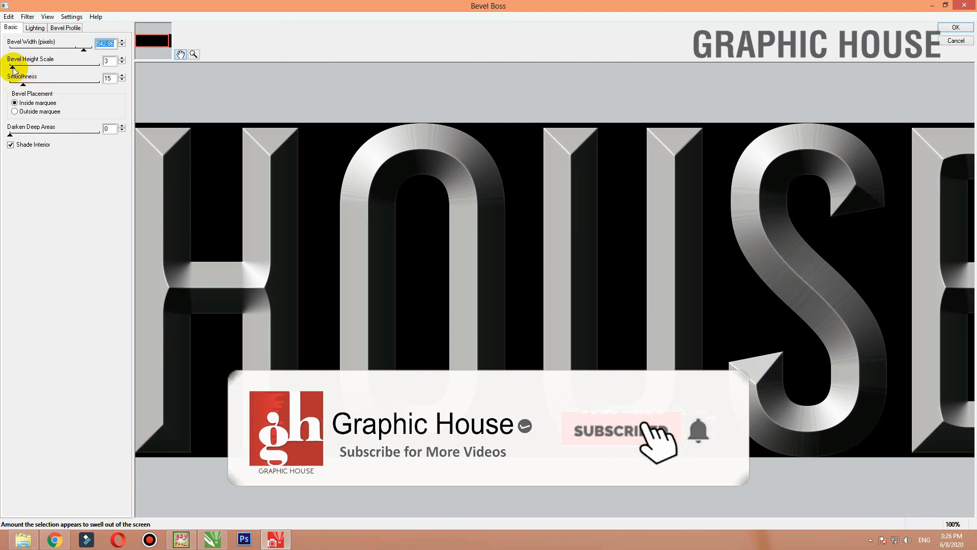
{"action": "left_click", "coordinate": [14, 68]}
{"action": "left_click", "coordinate": [23, 50]}
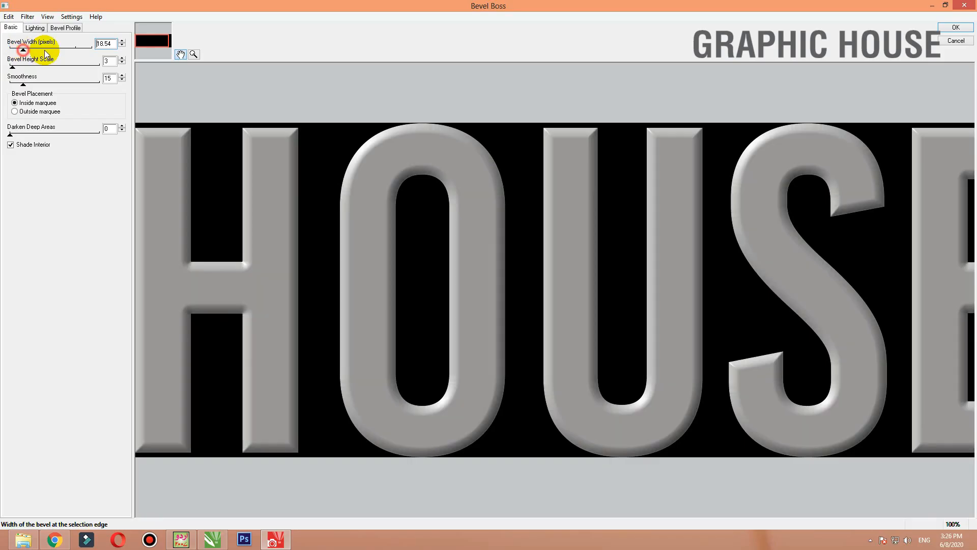
{"action": "left_click_drag", "start_coordinate": [45, 51], "coordinate": [108, 53]}
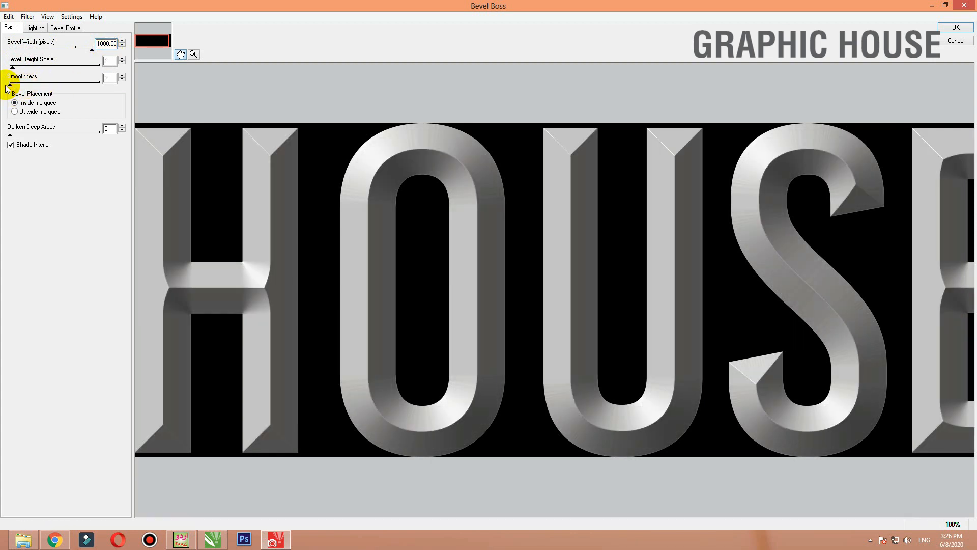
Set the bevel lighting's shadow color to CMYK cyan with C 100, M 0, Y 0 and K 0.
{"action": "left_click", "coordinate": [35, 27]}
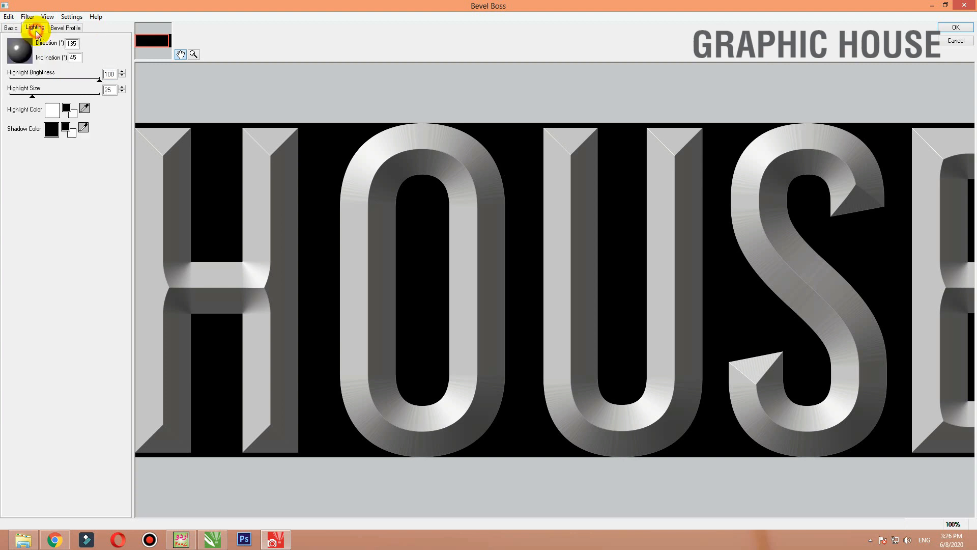
{"action": "left_click", "coordinate": [51, 129]}
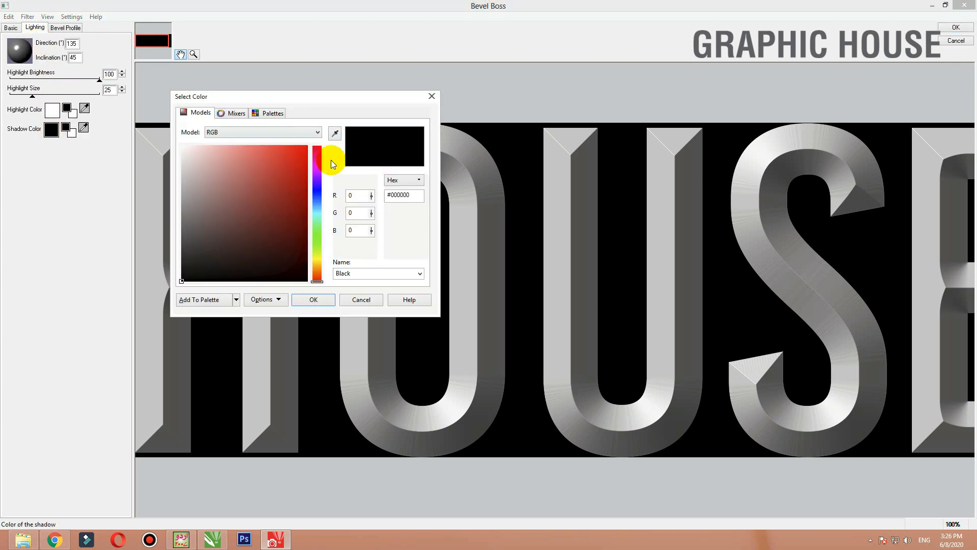
{"action": "left_click", "coordinate": [273, 132]}
{"action": "left_click", "coordinate": [242, 152]}
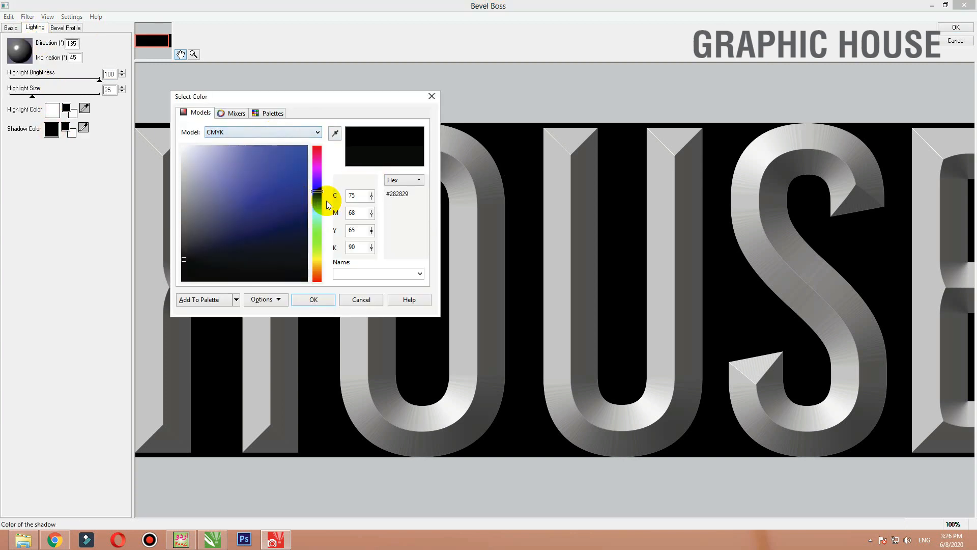
{"action": "left_click", "coordinate": [355, 196]}
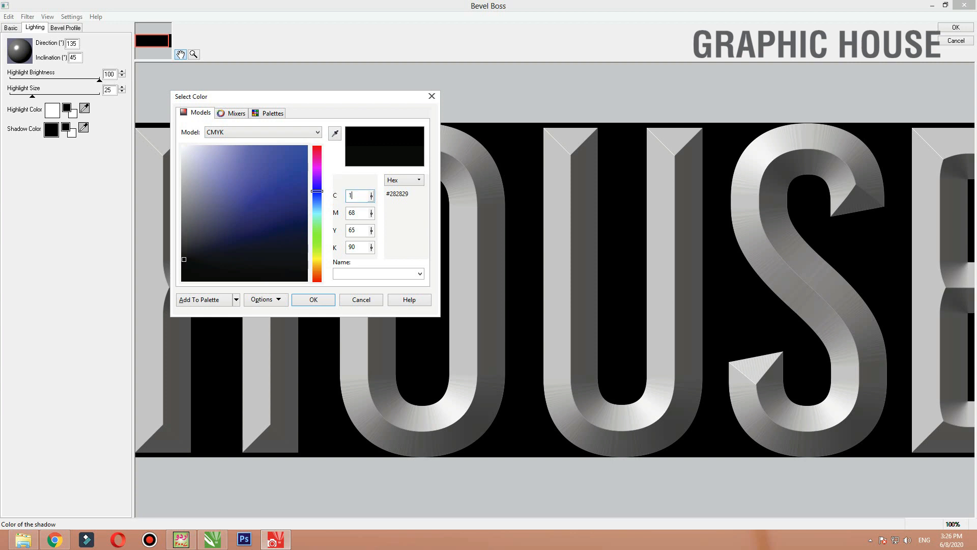
{"action": "key", "text": "Tab"}
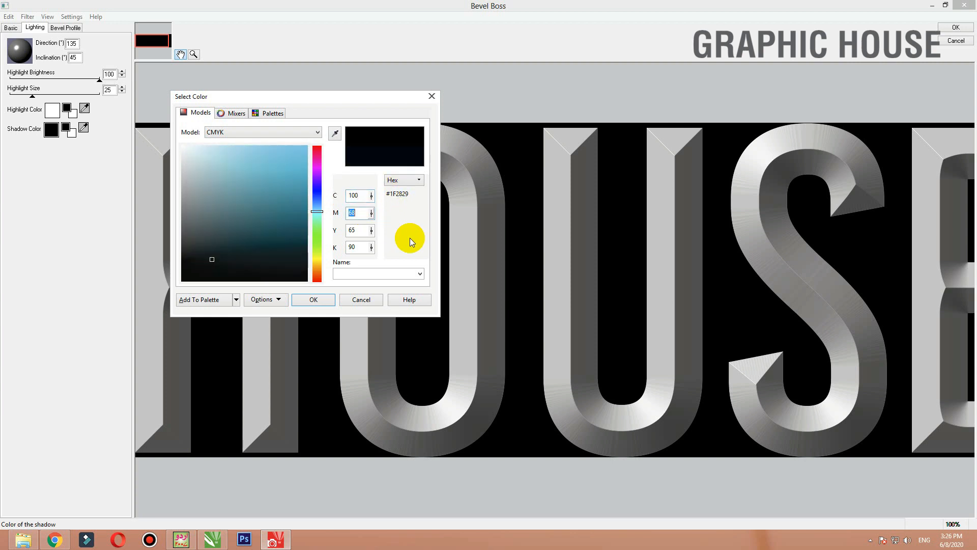
{"action": "type", "text": "0"}
{"action": "key", "text": "Tab"}
{"action": "type", "text": "0"}
{"action": "key", "text": "Tab"}
{"action": "type", "text": "0"}
{"action": "key", "text": "shift+Tab"}
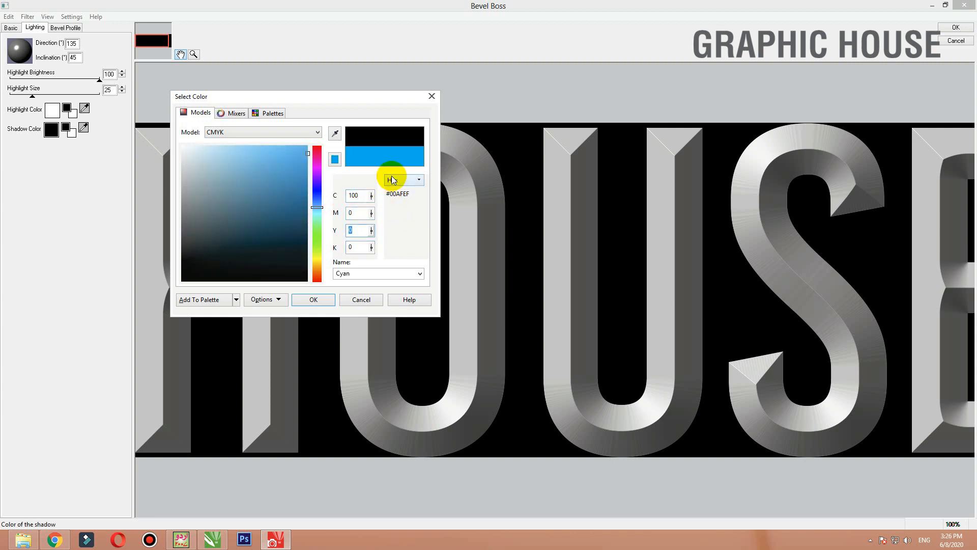
{"action": "left_click", "coordinate": [318, 298]}
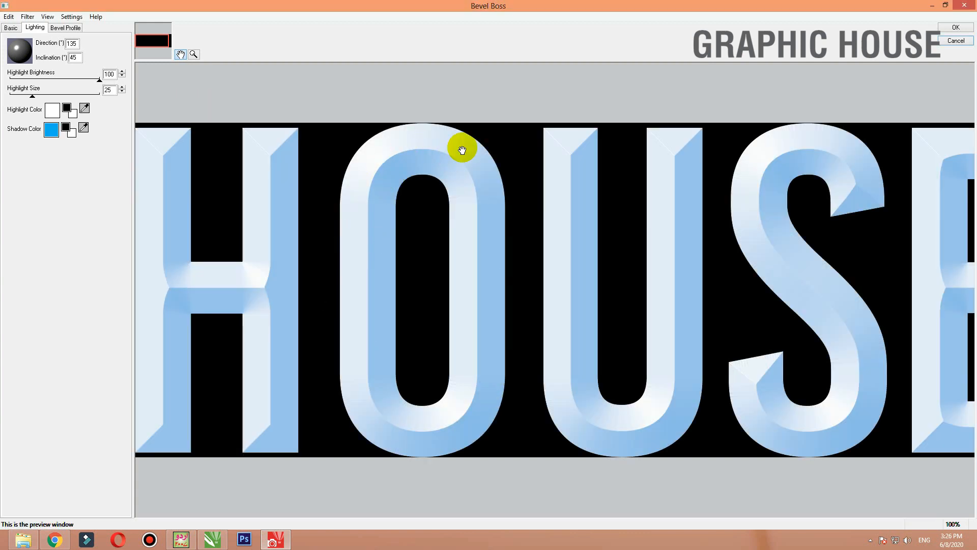
Apply the bevel and save the edited bitmap back to the CorelDRAW page, shifting it slightly right.
{"action": "left_click", "coordinate": [957, 28]}
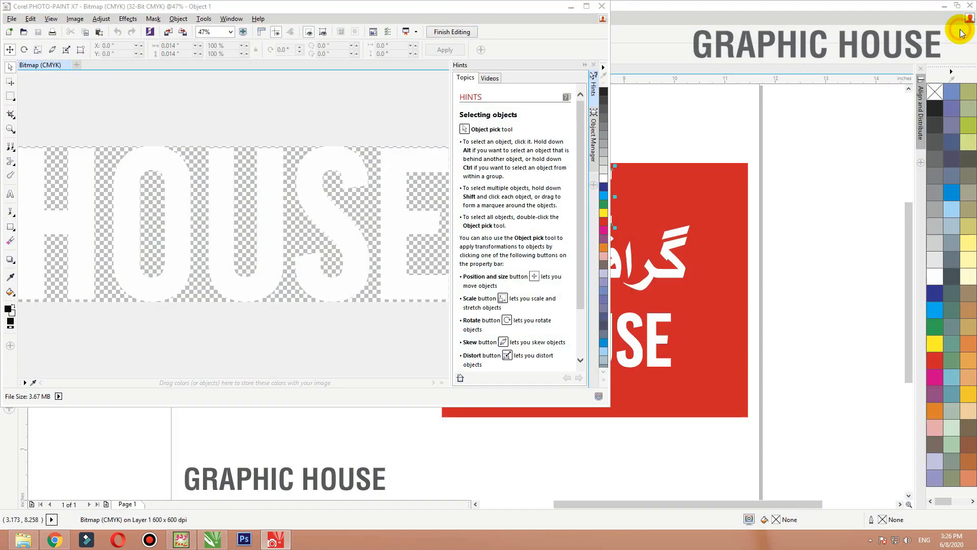
{"action": "left_click", "coordinate": [442, 32]}
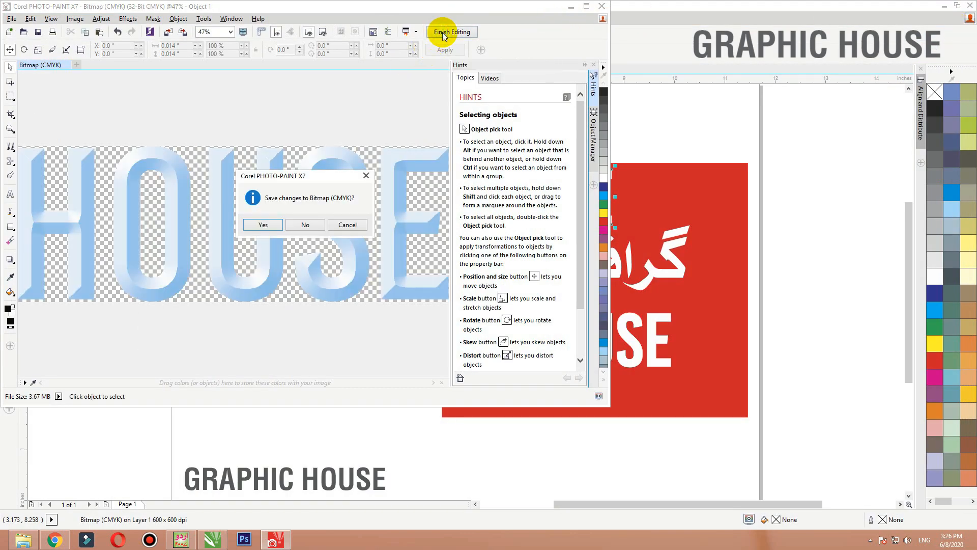
{"action": "left_click", "coordinate": [261, 225]}
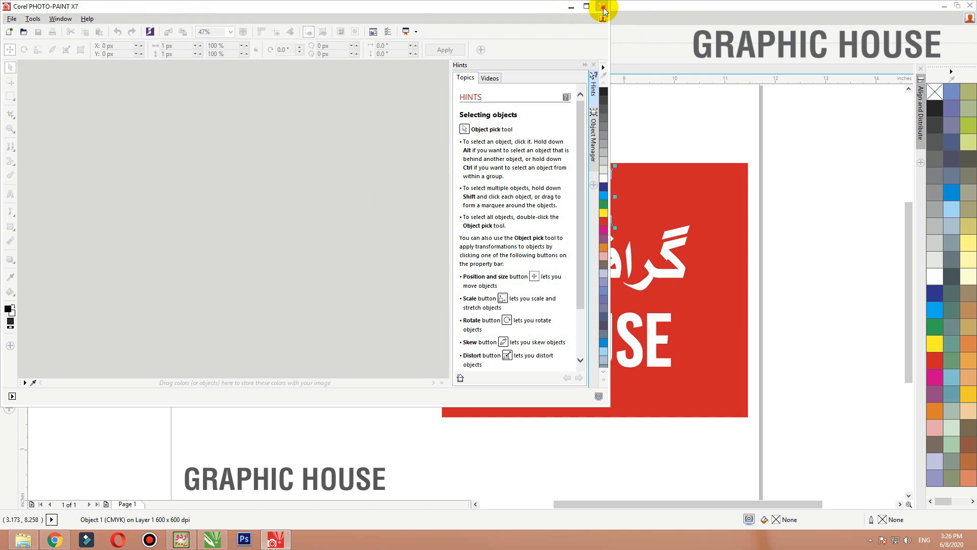
{"action": "left_click", "coordinate": [602, 6]}
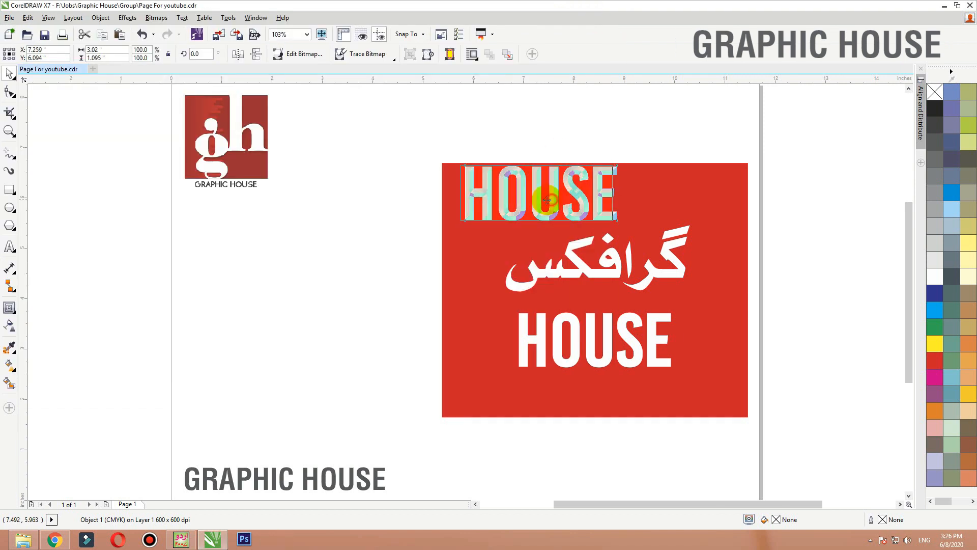
{"action": "left_click_drag", "start_coordinate": [547, 199], "coordinate": [555, 199]}
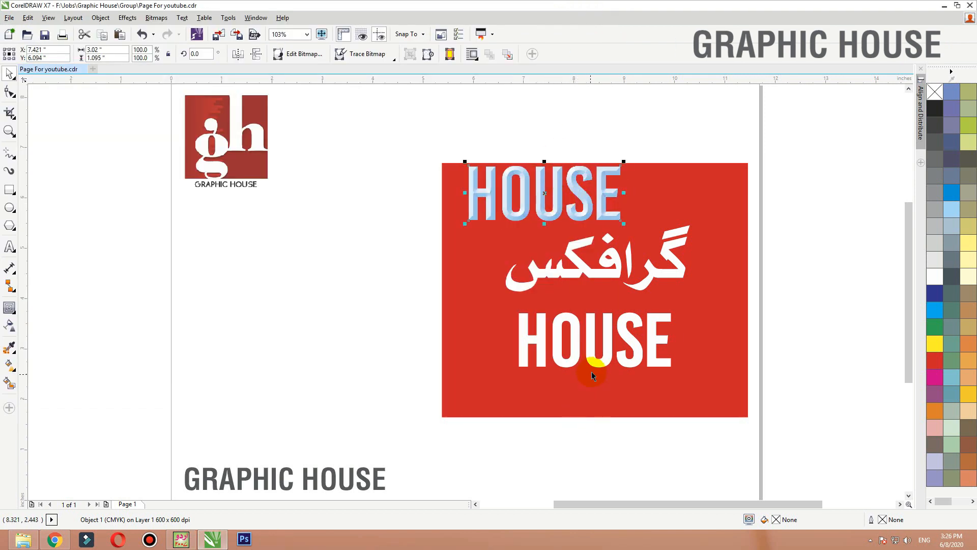
Place a copy of the white HOUSE text beyond the red rectangle's left edge and widen the rectangle leftward behind it.
{"action": "left_click_drag", "start_coordinate": [591, 372], "coordinate": [310, 256]}
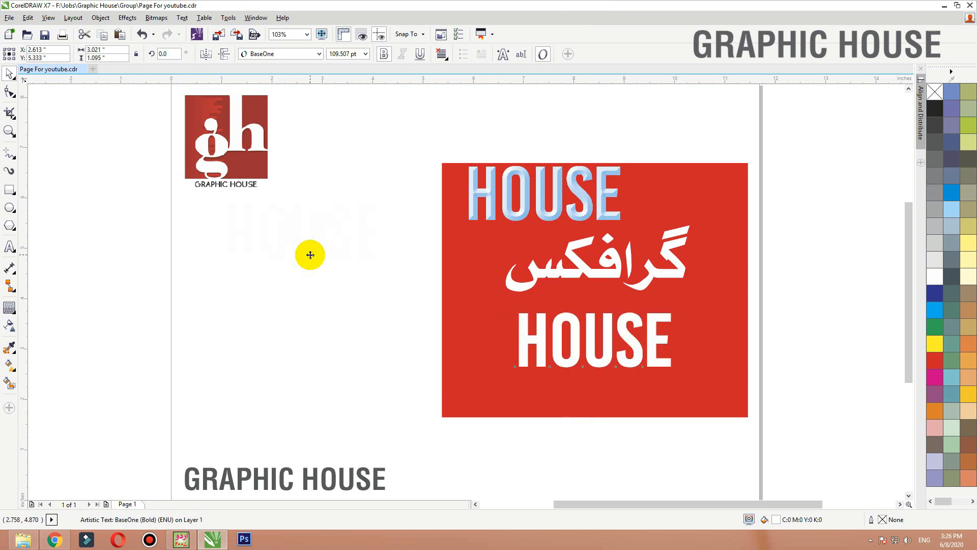
{"action": "left_click", "coordinate": [428, 291]}
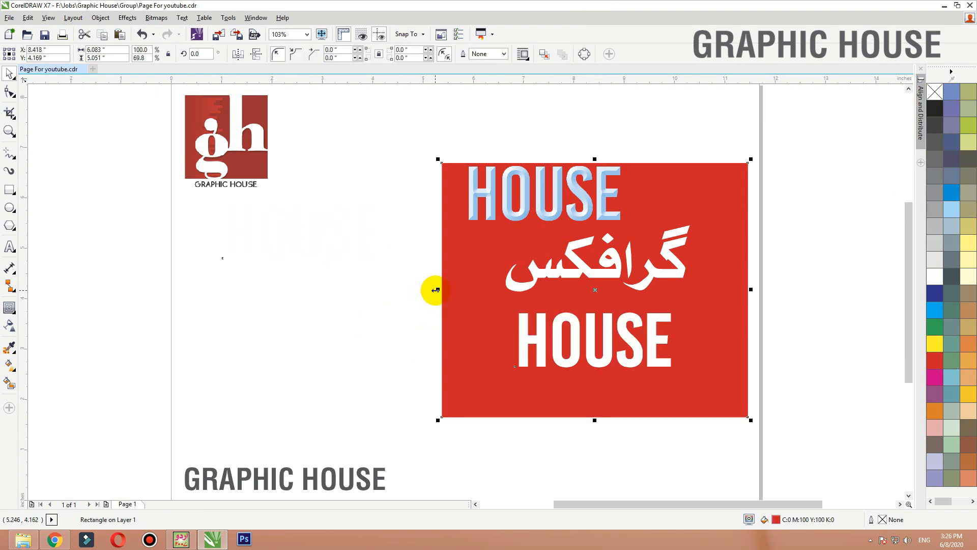
{"action": "left_click_drag", "start_coordinate": [435, 290], "coordinate": [197, 288]}
{"action": "left_click", "coordinate": [151, 249]}
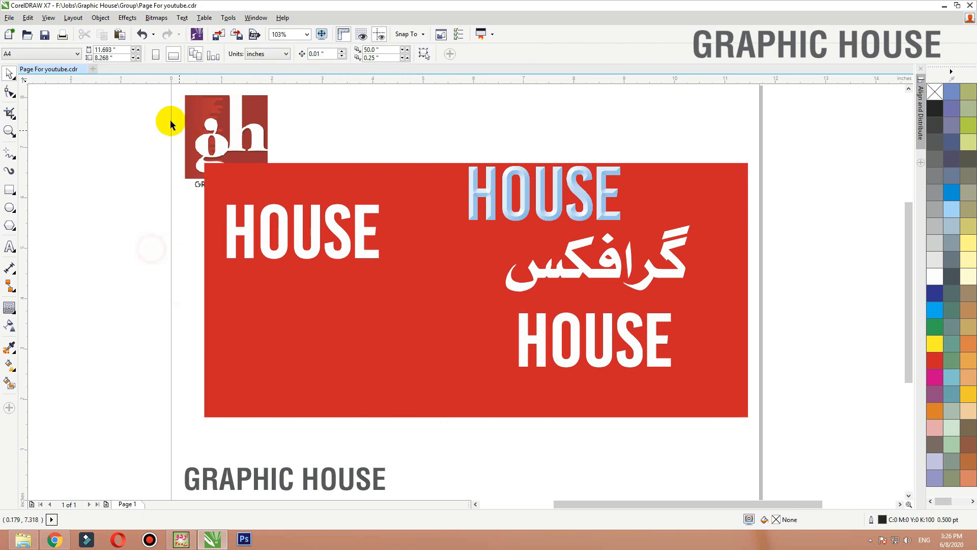
Shift the red rectangle and all its lettering slightly right and down, and PowerClip the bevelled bitmap inside the left white HOUSE text.
{"action": "left_click_drag", "start_coordinate": [145, 125], "coordinate": [792, 450]}
{"action": "left_click_drag", "start_coordinate": [605, 332], "coordinate": [654, 345]}
{"action": "left_click", "coordinate": [600, 190]}
{"action": "right_click", "coordinate": [587, 195]}
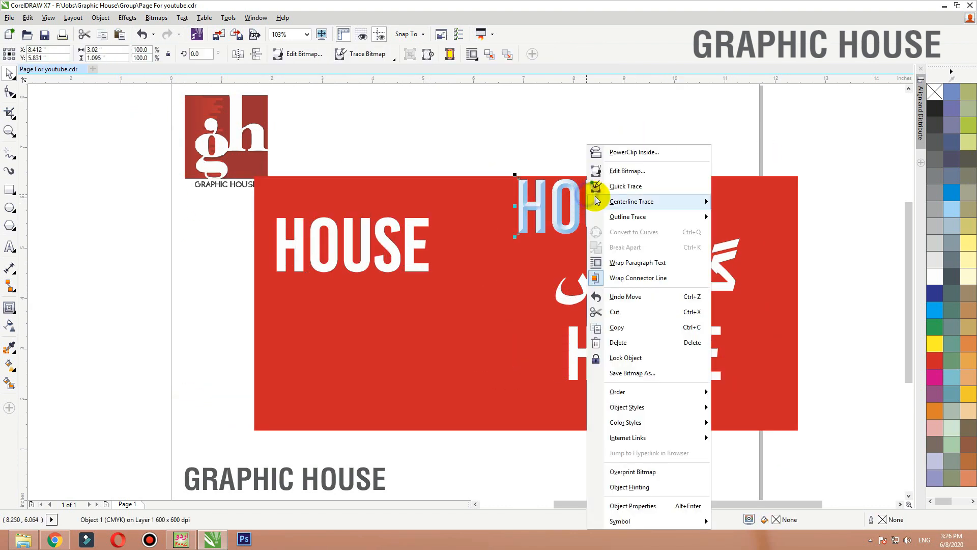
{"action": "left_click", "coordinate": [618, 153]}
{"action": "left_click", "coordinate": [403, 247]}
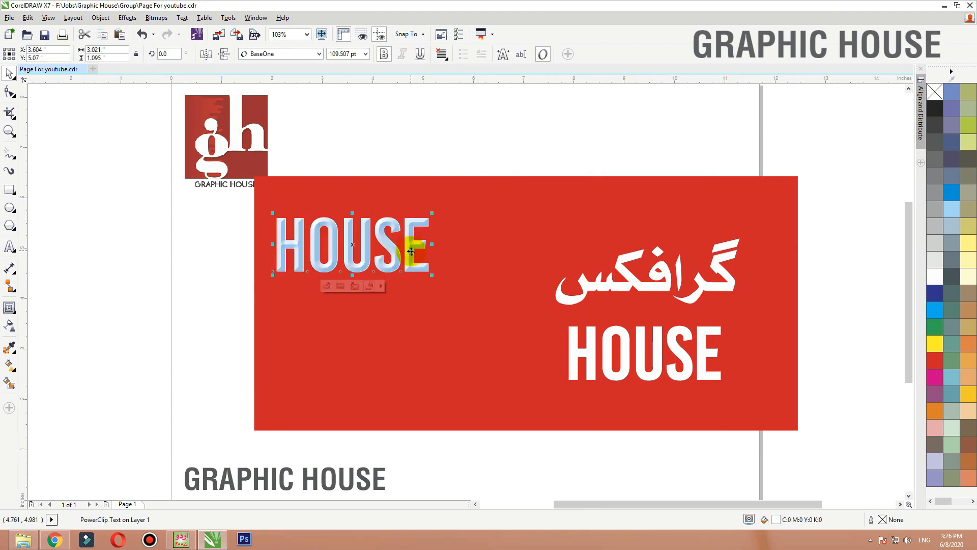
Add a Multiply drop shadow to the clipped HOUSE text, offset -0.01 and -0.057 inches, with opacity 45 and feathering 15.
{"action": "key", "text": "shift+F2"}
{"action": "scroll", "coordinate": [415, 255], "scroll_direction": "down", "scroll_amount": 2}
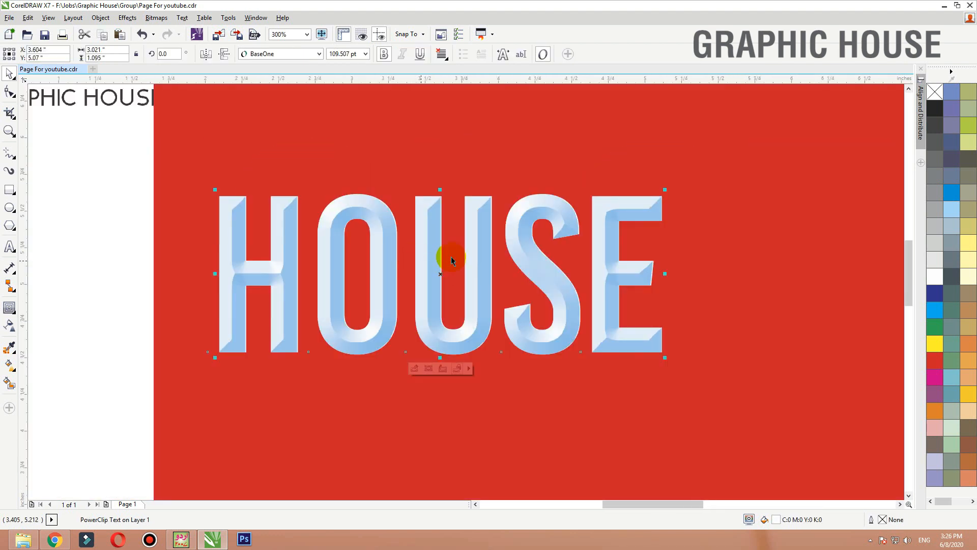
{"action": "left_click", "coordinate": [9, 308]}
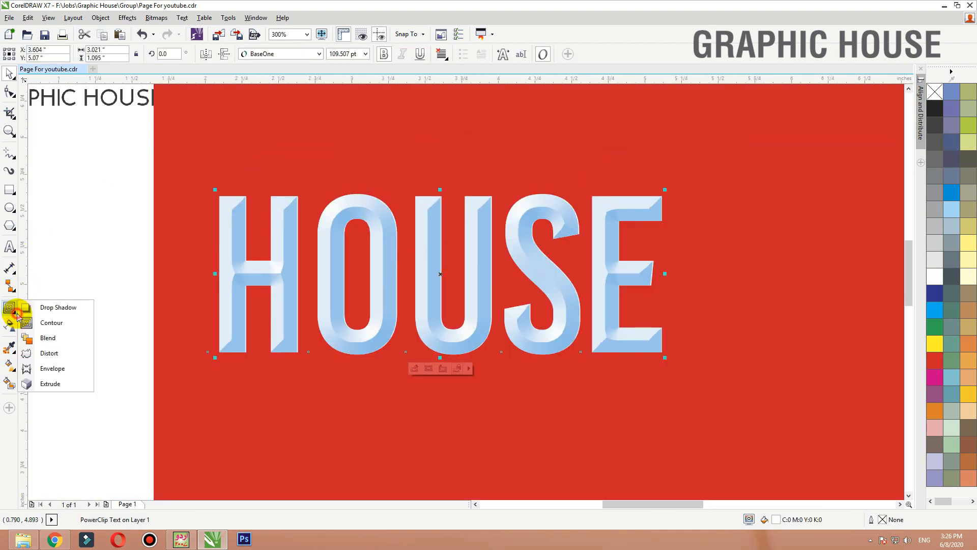
{"action": "left_click", "coordinate": [74, 308]}
{"action": "mouse_move", "coordinate": [421, 366]}
{"action": "left_mouse_down"}
{"action": "mouse_move", "coordinate": [429, 388]}
{"action": "mouse_move", "coordinate": [428, 365]}
{"action": "left_mouse_up"}
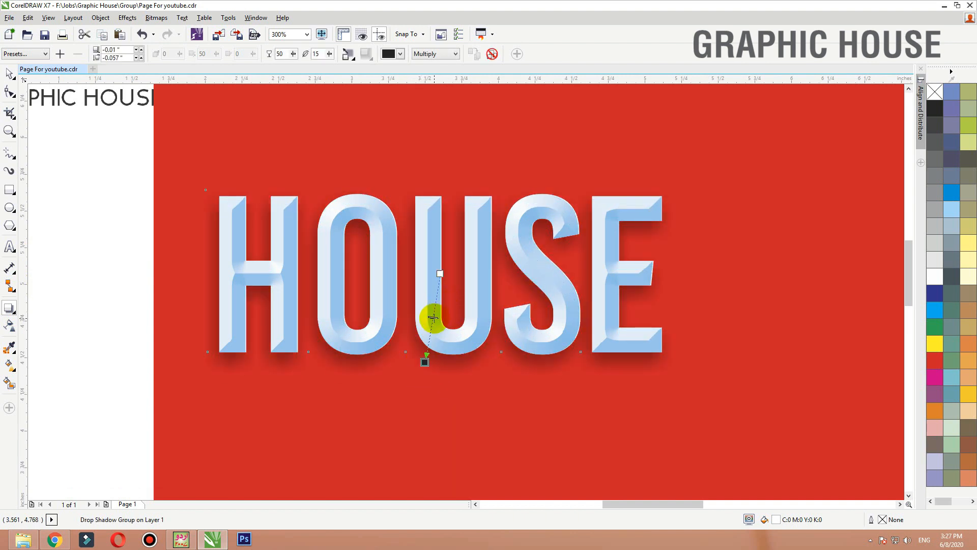
{"action": "key", "text": "space"}
Undo the last move of the shadowed HOUSE text and break its drop shadow group apart.
{"action": "left_click_drag", "start_coordinate": [423, 251], "coordinate": [431, 265]}
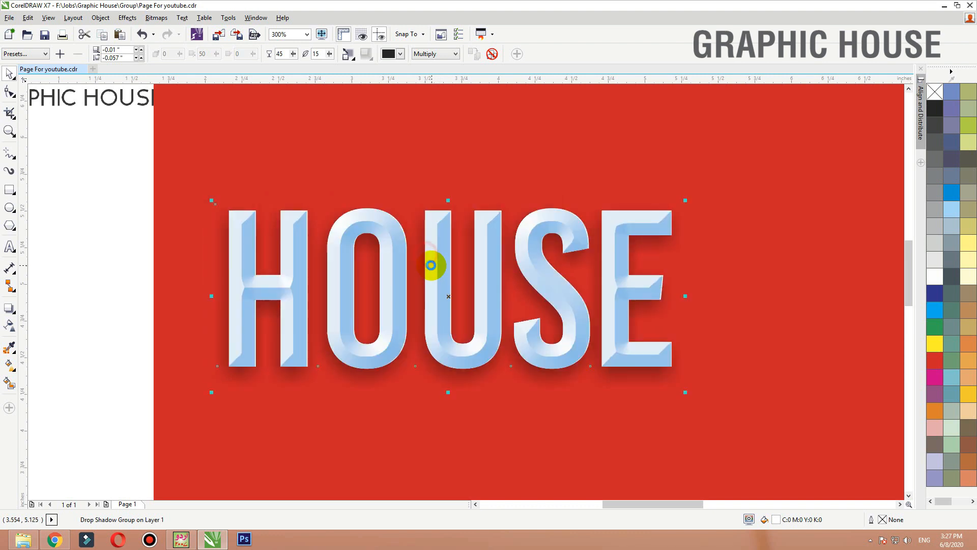
{"action": "key", "text": "ctrl+z"}
{"action": "key", "text": "ctrl+k"}
Apply a uniform transparency of 50 to the bevel bitmap inside the HOUSE text's PowerClip and return to the page.
{"action": "left_click", "coordinate": [283, 253]}
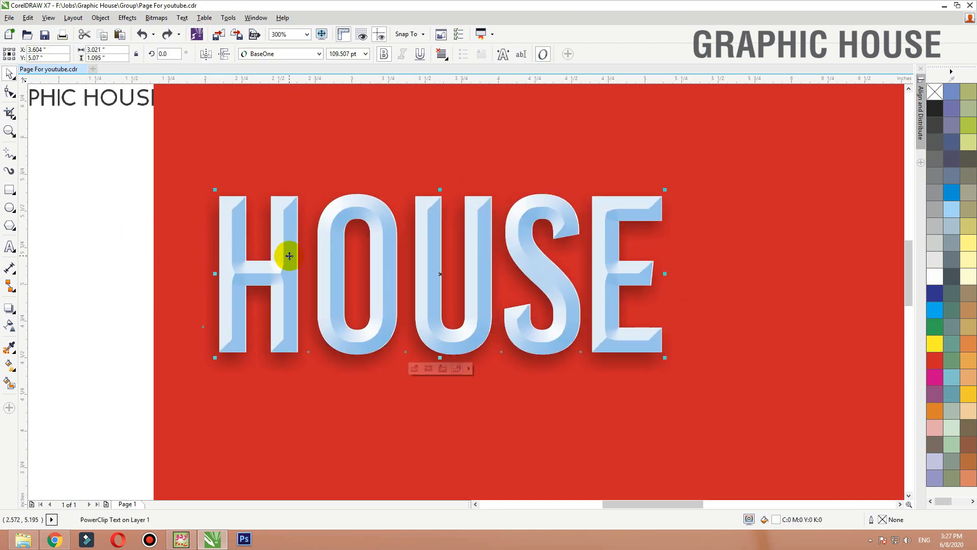
{"action": "double_click", "coordinate": [289, 255]}
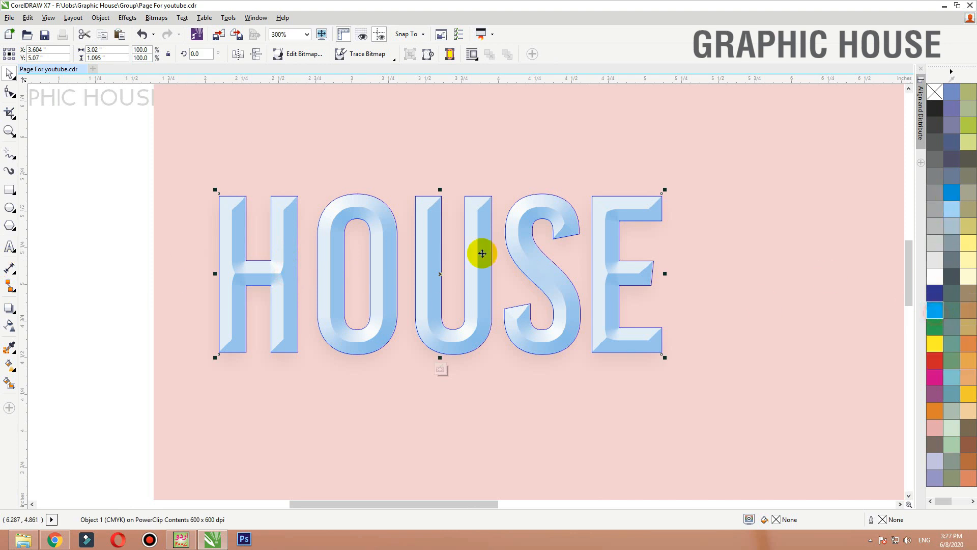
{"action": "left_click", "coordinate": [10, 326]}
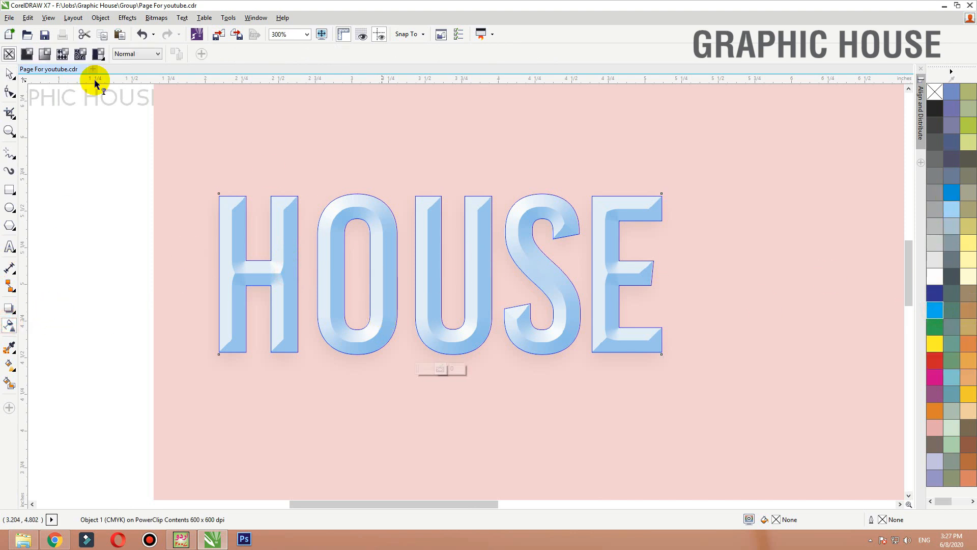
{"action": "left_click", "coordinate": [26, 55]}
{"action": "left_click", "coordinate": [10, 73]}
{"action": "left_click", "coordinate": [290, 251]}
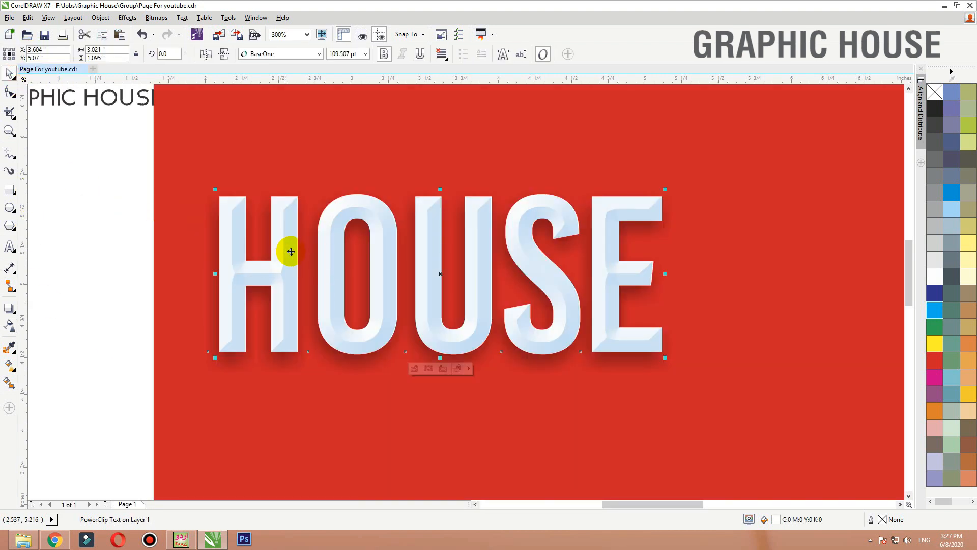
Place a copy of the bevelled HOUSE text and its shadow directly below the original.
{"action": "scroll", "coordinate": [312, 225], "scroll_direction": "down", "scroll_amount": 2}
{"action": "left_click_drag", "start_coordinate": [127, 365], "coordinate": [595, 146]}
{"action": "left_click_drag", "start_coordinate": [503, 228], "coordinate": [504, 335]}
{"action": "left_click", "coordinate": [196, 355]}
Remove the transparency from the bevel bitmap inside the lower HOUSE copy's PowerClip and return to the page.
{"action": "left_click_drag", "start_coordinate": [214, 321], "coordinate": [514, 399]}
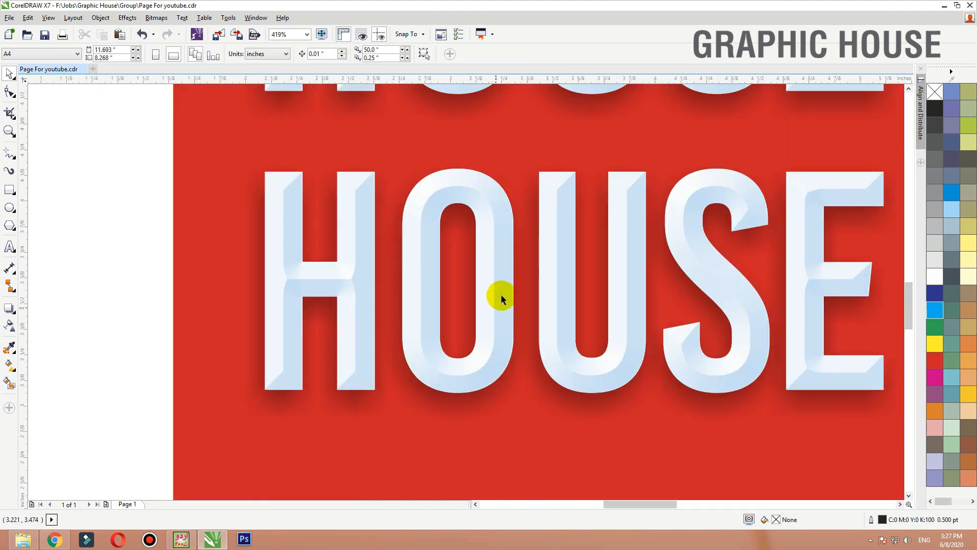
{"action": "left_click", "coordinate": [500, 295]}
{"action": "left_click", "coordinate": [487, 305], "text": "ctrl"}
{"action": "left_click", "coordinate": [10, 326]}
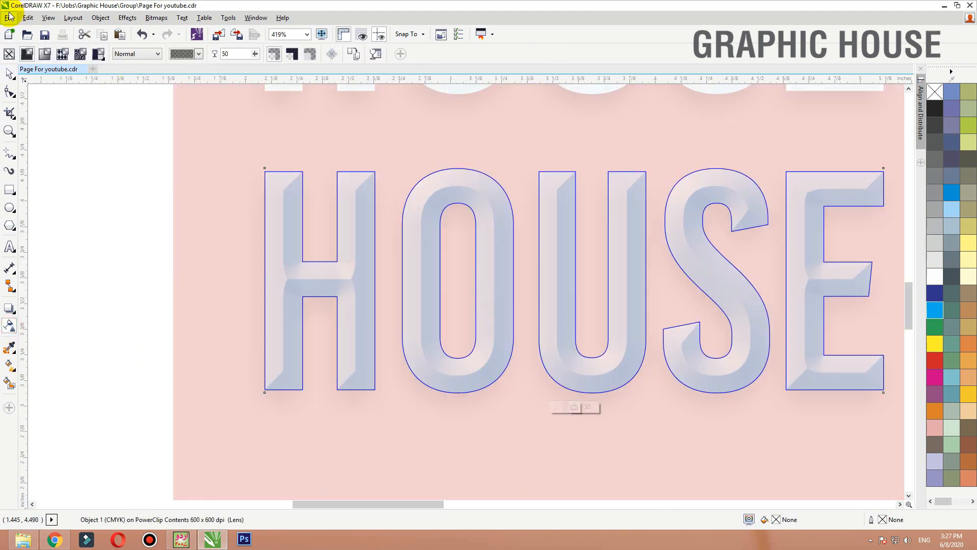
{"action": "left_click", "coordinate": [9, 55]}
{"action": "key", "text": "space"}
{"action": "left_click", "coordinate": [214, 255]}
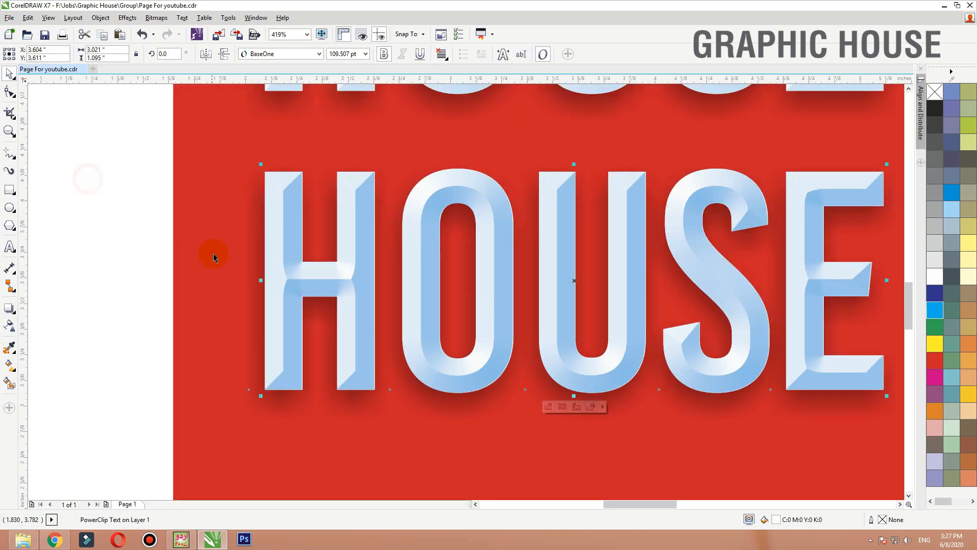
Set the transparency of the bevel bitmap inside the upper HOUSE text's PowerClip to 30 and return to the page.
{"action": "scroll", "coordinate": [213, 255], "scroll_direction": "down", "scroll_amount": 3}
{"action": "left_click", "coordinate": [395, 173]}
{"action": "scroll", "coordinate": [436, 262], "scroll_direction": "up", "scroll_amount": 3}
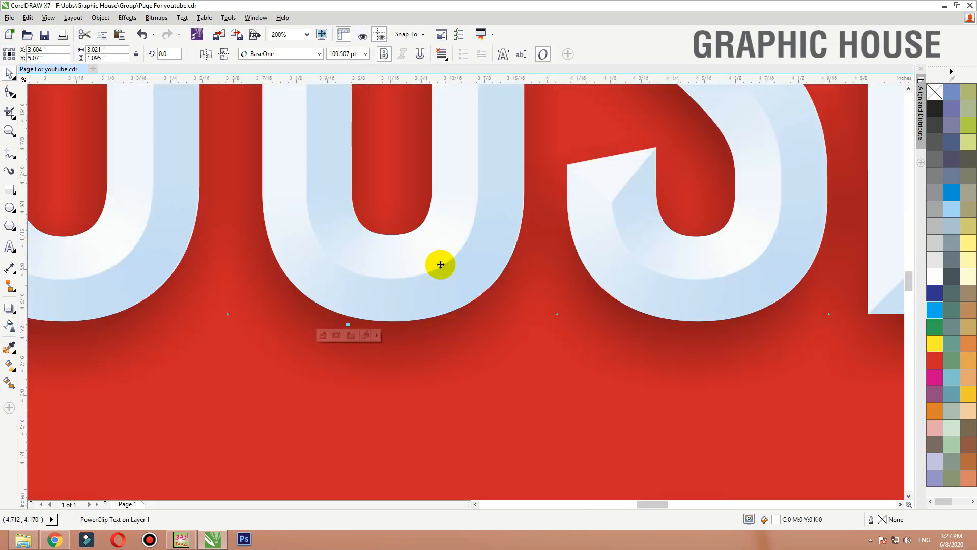
{"action": "scroll", "coordinate": [440, 290], "scroll_direction": "down", "scroll_amount": 2}
{"action": "left_click", "coordinate": [447, 279], "text": "ctrl"}
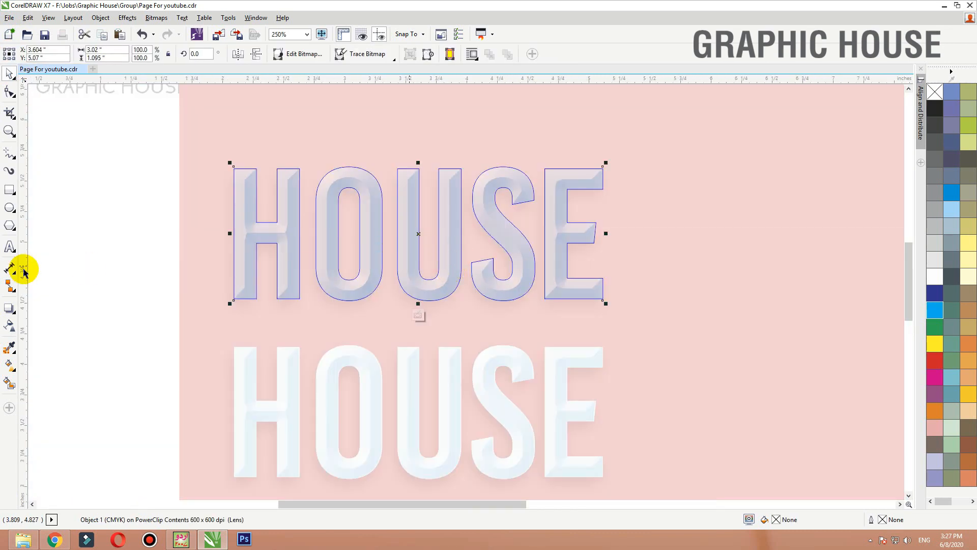
{"action": "left_click", "coordinate": [9, 325]}
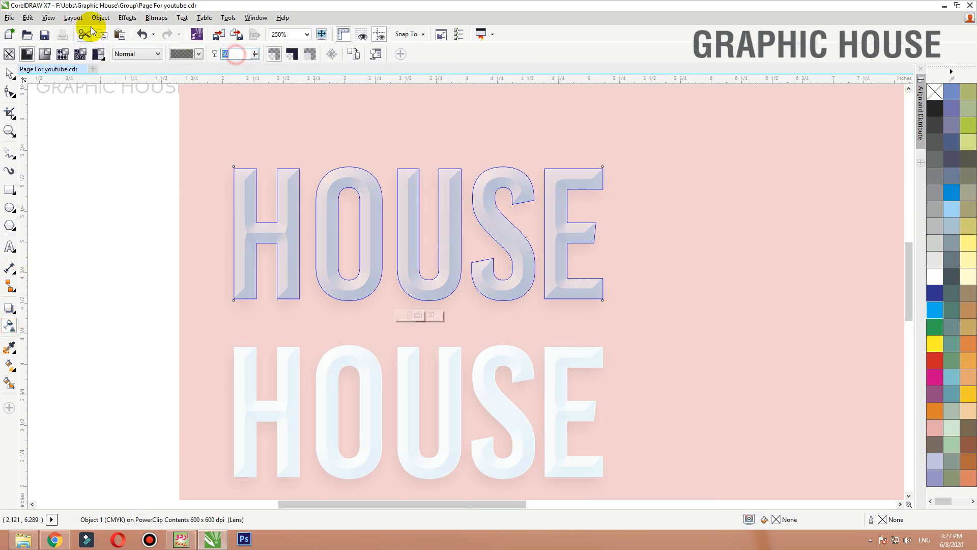
{"action": "left_click_drag", "start_coordinate": [235, 55], "coordinate": [98, 54]}
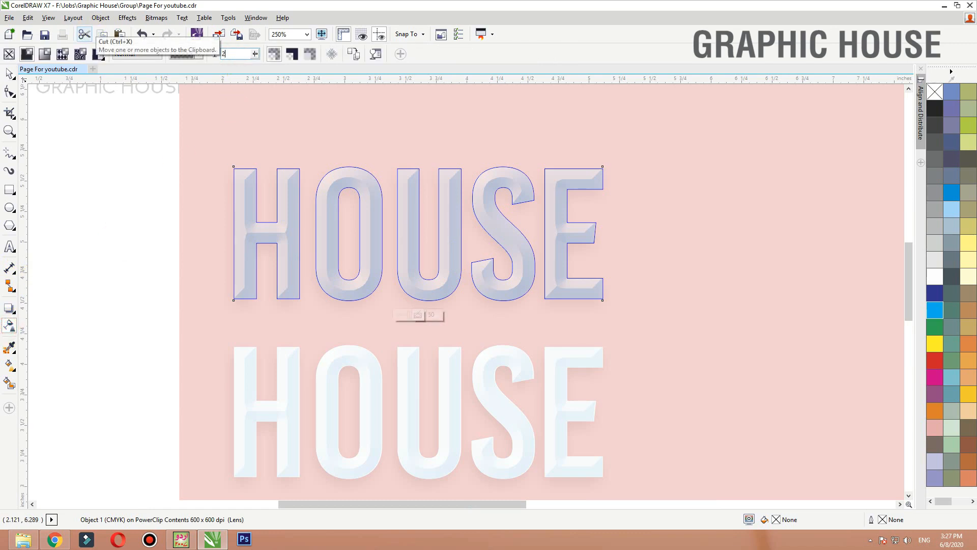
{"action": "left_click", "coordinate": [225, 54]}
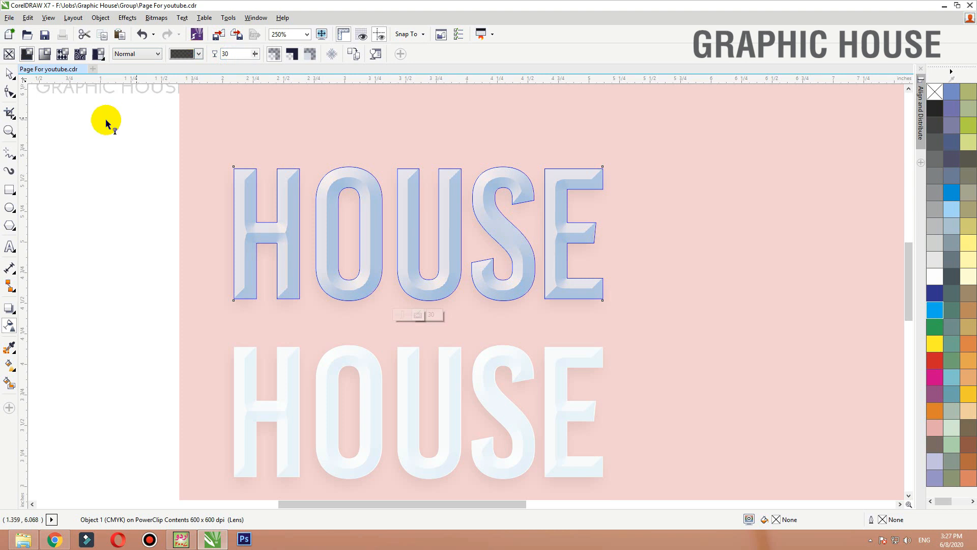
{"action": "left_click", "coordinate": [9, 73]}
{"action": "left_click", "coordinate": [121, 206]}
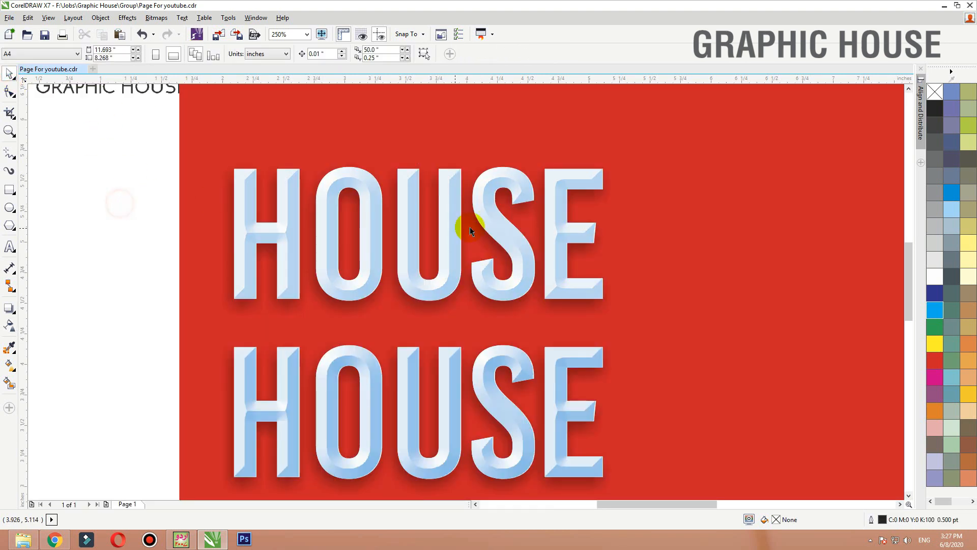
Place a copy of the white Urdu text above and left of the original, filled with blue C 100, M 100, Y 0, K 0.
{"action": "scroll", "coordinate": [524, 279], "scroll_direction": "up", "scroll_amount": 3}
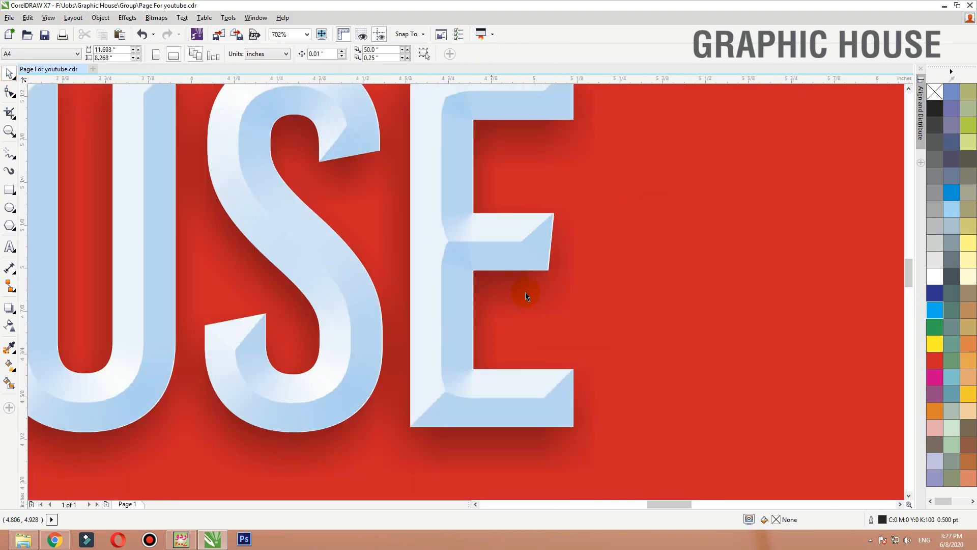
{"action": "scroll", "coordinate": [526, 296], "scroll_direction": "down", "scroll_amount": 6}
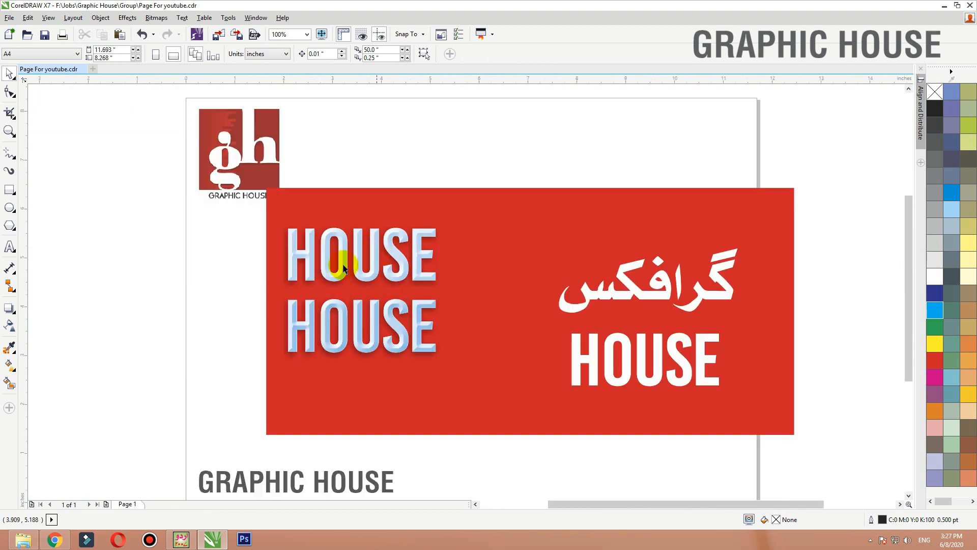
{"action": "left_click_drag", "start_coordinate": [215, 201], "coordinate": [853, 465]}
{"action": "scroll", "coordinate": [633, 239], "scroll_direction": "up", "scroll_amount": 2}
{"action": "left_click", "coordinate": [625, 244]}
{"action": "left_click_drag", "start_coordinate": [625, 244], "coordinate": [505, 176]}
{"action": "right_click", "coordinate": [505, 176]}
{"action": "left_click", "coordinate": [936, 293]}
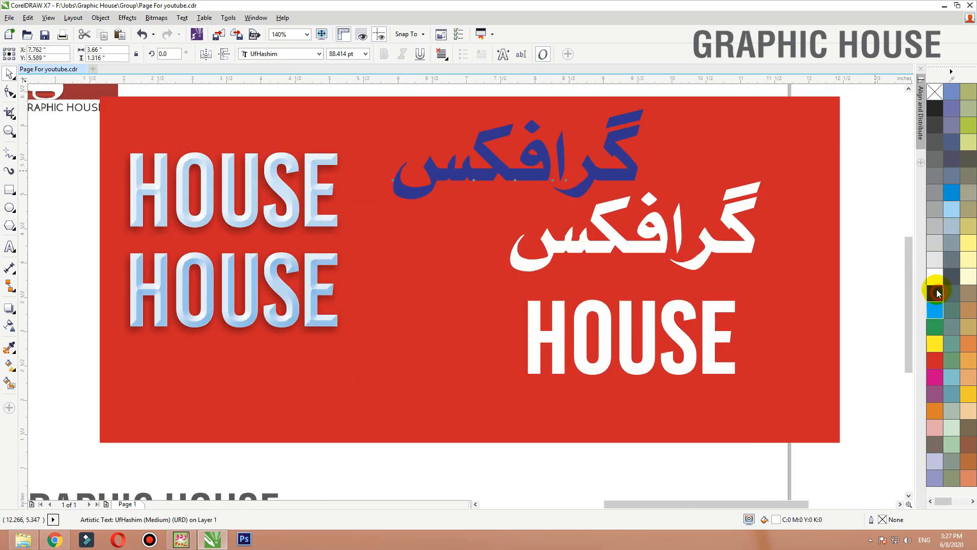
Convert the blue Urdu text to a 600 dpi CMYK bitmap with anti-aliasing and a transparent background.
{"action": "key", "text": "alt+b"}
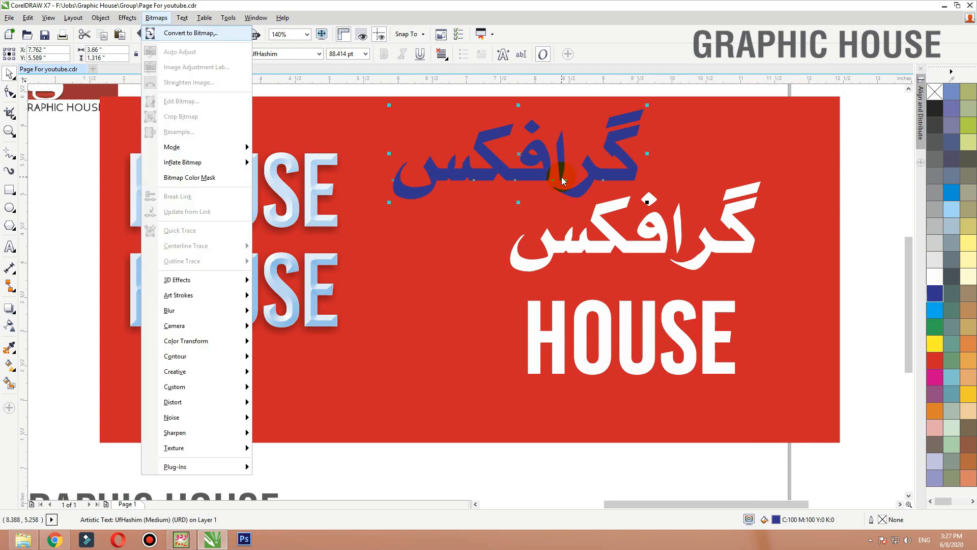
{"action": "key", "text": "Escape"}
{"action": "left_click", "coordinate": [156, 17]}
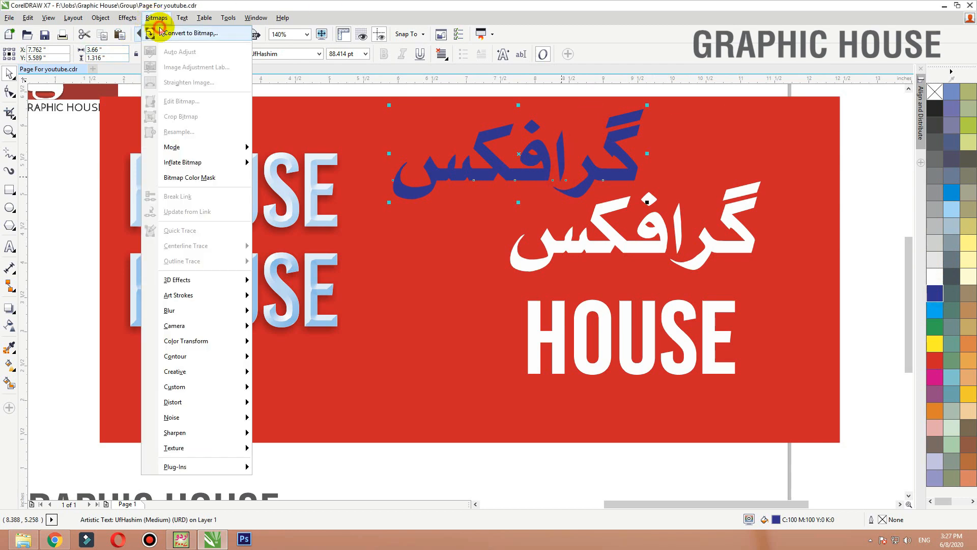
{"action": "left_click", "coordinate": [163, 33]}
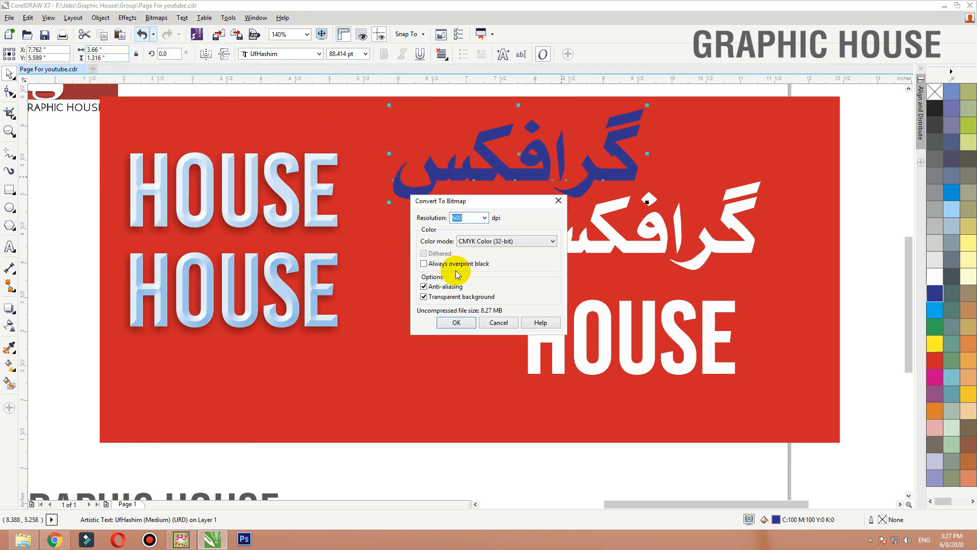
{"action": "left_click", "coordinate": [452, 323]}
Open the Urdu bitmap for editing in Corel PHOTO-PAINT and start the Eye Candy 4000 Bevel Boss effect on it.
{"action": "left_click", "coordinate": [308, 54]}
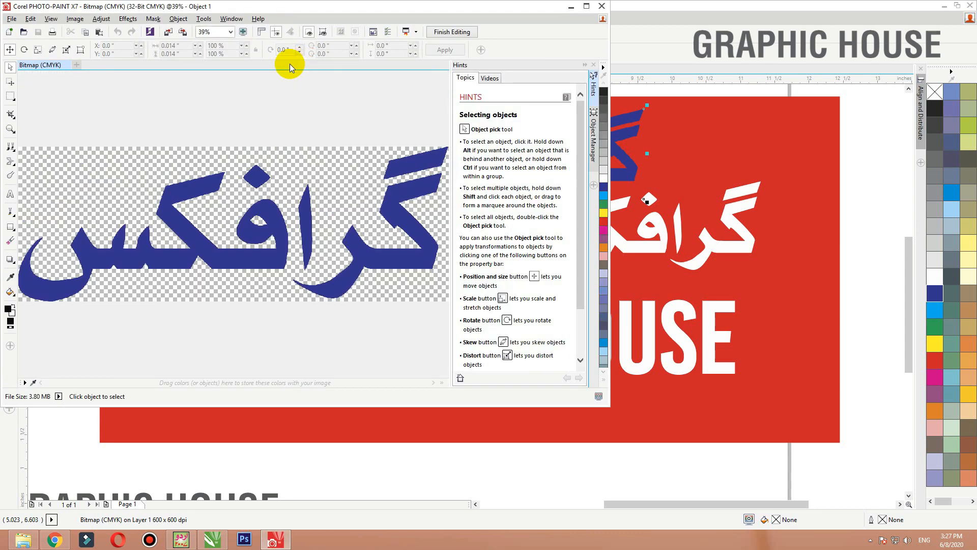
{"action": "left_click", "coordinate": [109, 20]}
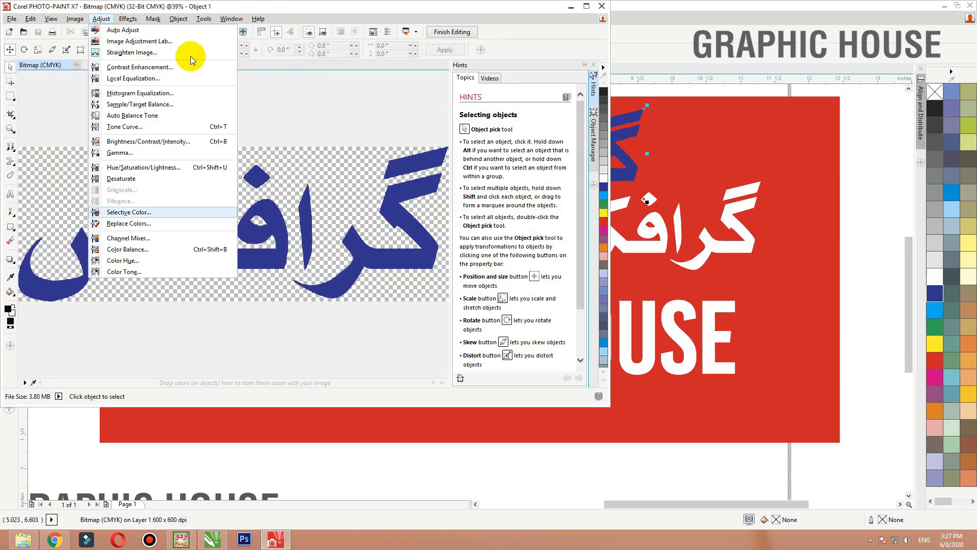
{"action": "left_click", "coordinate": [126, 18]}
{"action": "mouse_move", "coordinate": [193, 182]}
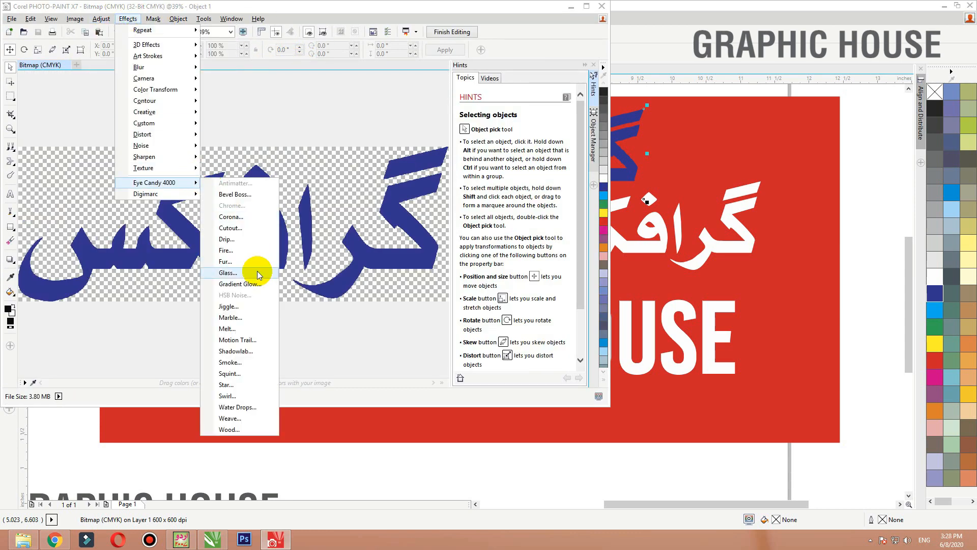
{"action": "left_click", "coordinate": [246, 194]}
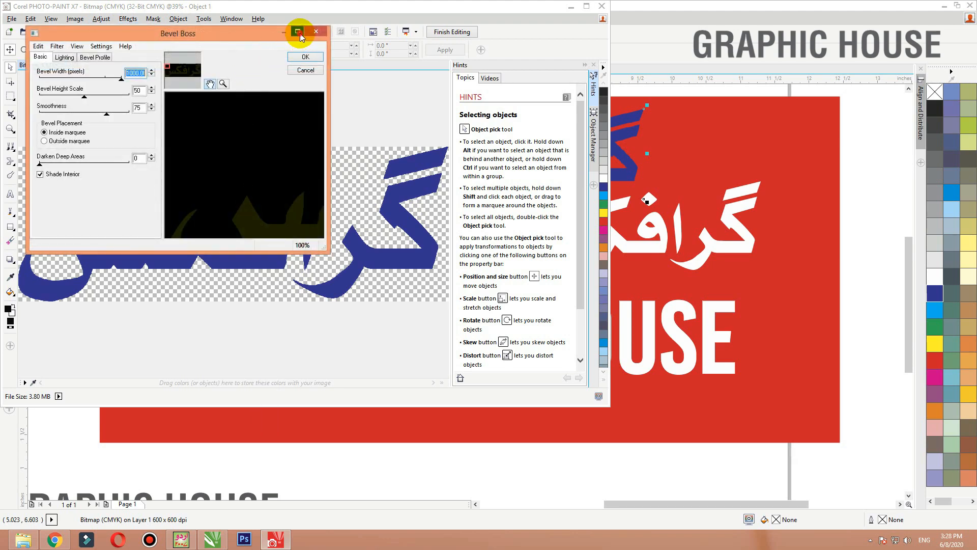
Maximize the Bevel Boss window, set the smoothness to 1 and lower the bevel height scale to near its minimum.
{"action": "left_click", "coordinate": [295, 31]}
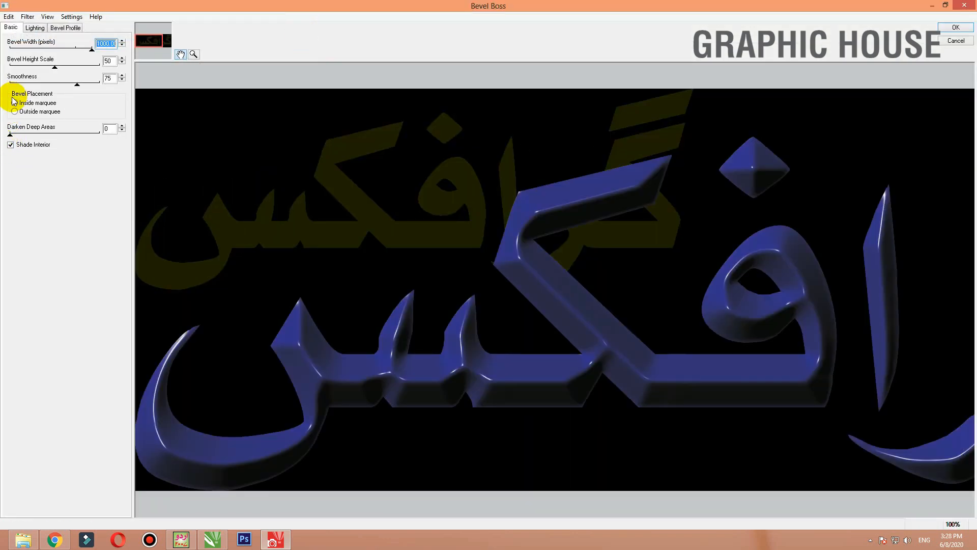
{"action": "left_click_drag", "start_coordinate": [12, 86], "coordinate": [11, 84]}
{"action": "left_click", "coordinate": [11, 65]}
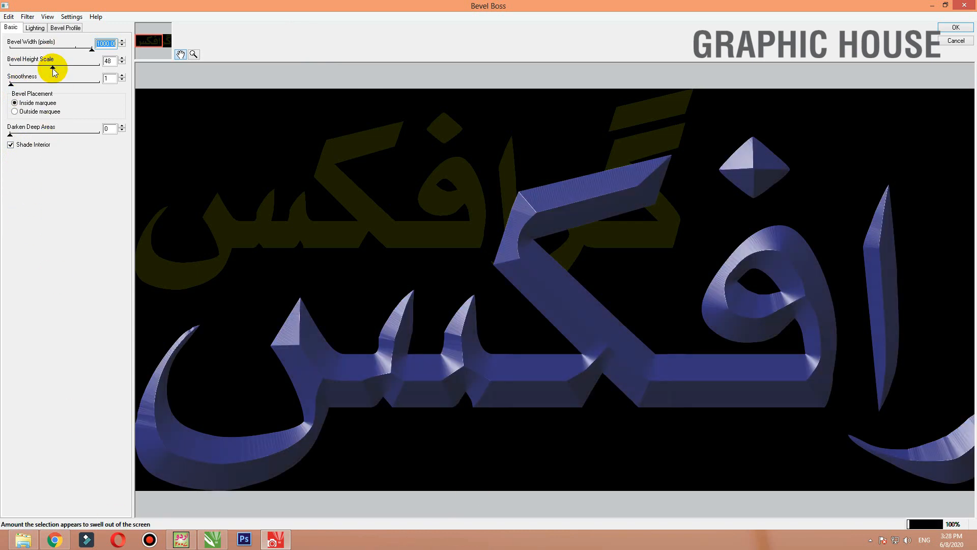
Set the bevel's shadow colour to CMYK C 100, M 0, Y 0, K 0 and apply the Bevel Boss effect to the Urdu bitmap.
{"action": "left_click", "coordinate": [34, 28]}
{"action": "left_click", "coordinate": [71, 136]}
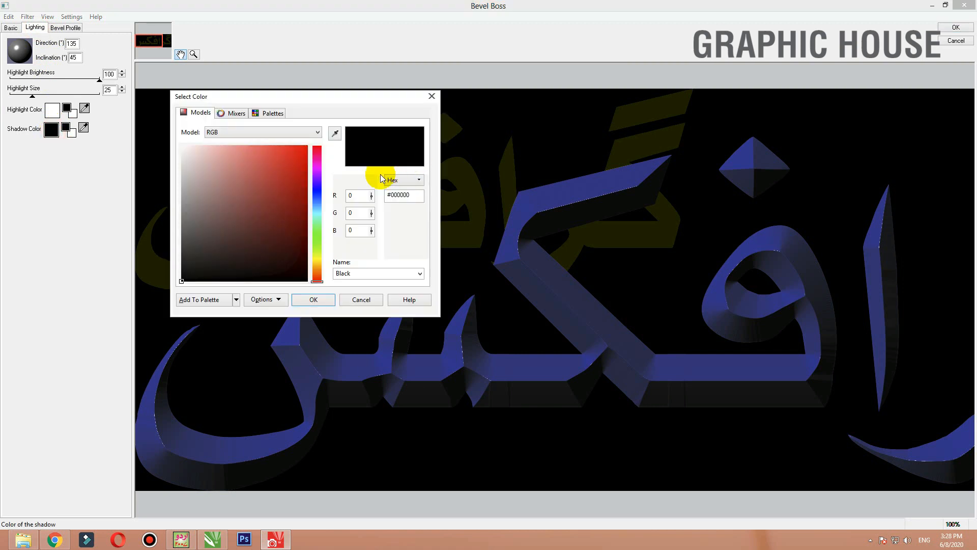
{"action": "left_click", "coordinate": [260, 136]}
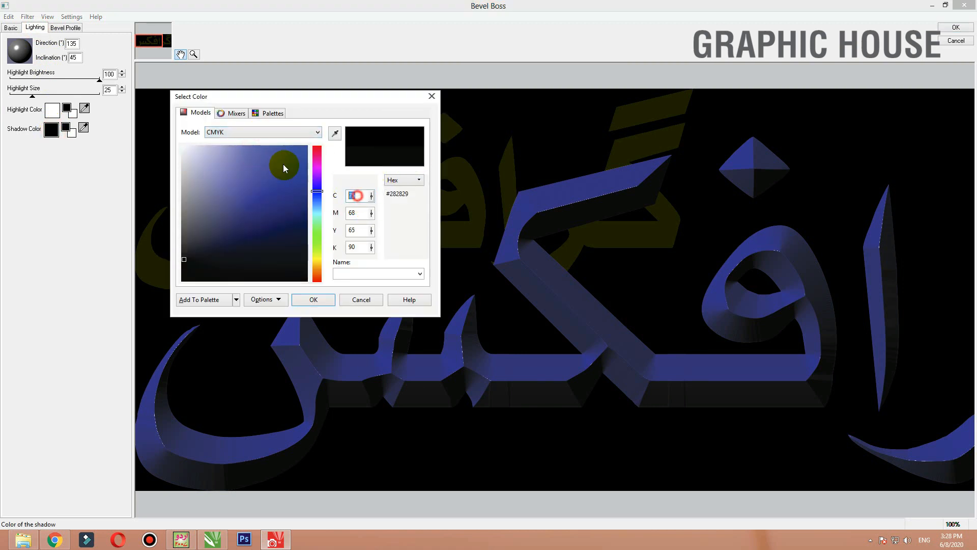
{"action": "type", "text": "100"}
{"action": "key", "text": "Tab"}
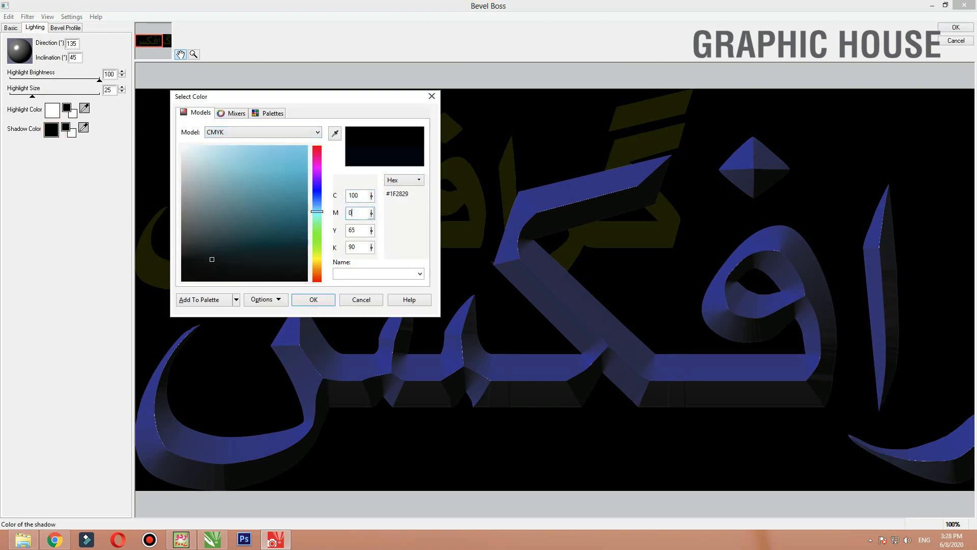
{"action": "type", "text": "0"}
{"action": "key", "text": "Tab"}
{"action": "type", "text": "0"}
{"action": "double_click", "coordinate": [357, 195]}
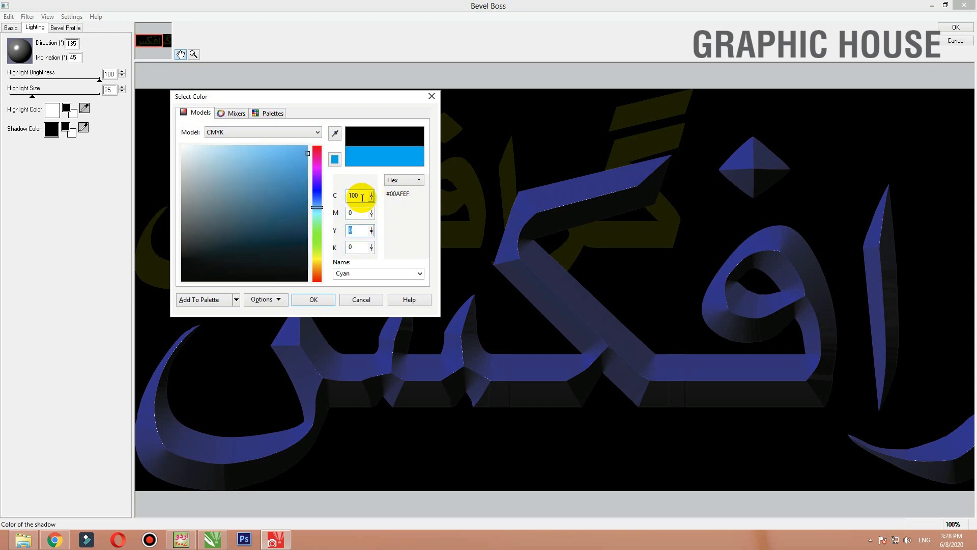
{"action": "left_click", "coordinate": [324, 302]}
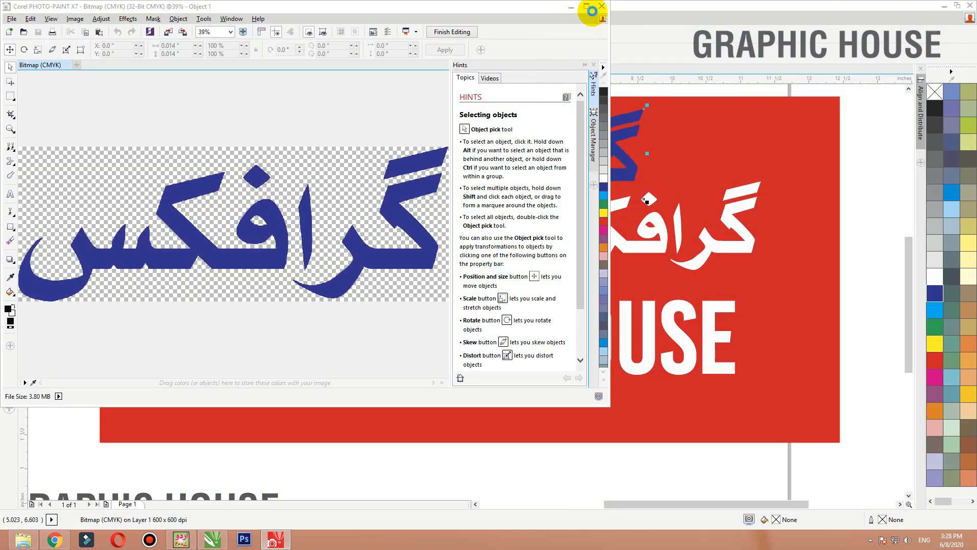
Close Corel PHOTO-PAINT and save the bevelled Urdu bitmap back into the CorelDRAW page.
{"action": "left_click", "coordinate": [602, 6]}
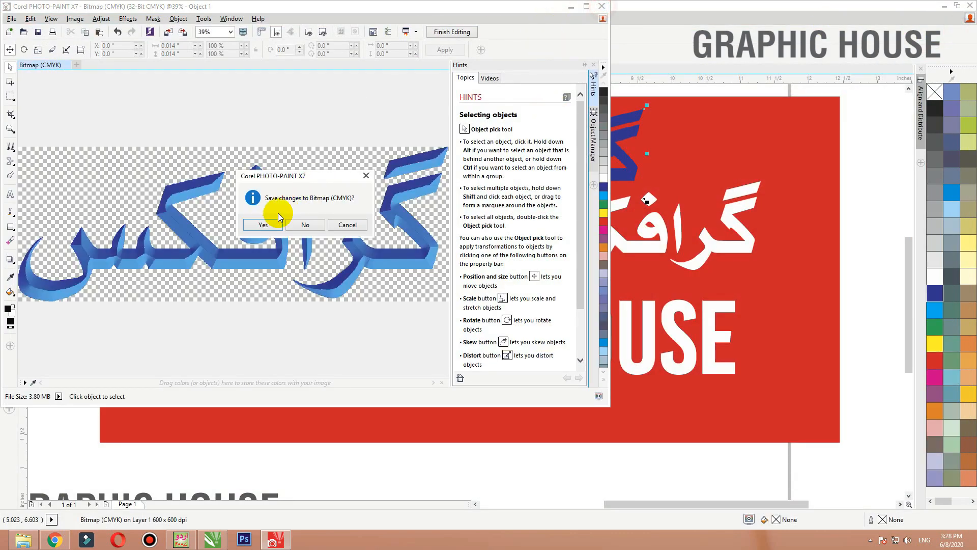
{"action": "left_click", "coordinate": [263, 224]}
Place a copy of the white Urdu text below the HOUSE lettering and PowerClip the bevelled Urdu bitmap inside it.
{"action": "left_click_drag", "start_coordinate": [622, 243], "coordinate": [362, 389]}
{"action": "right_click", "coordinate": [362, 390]}
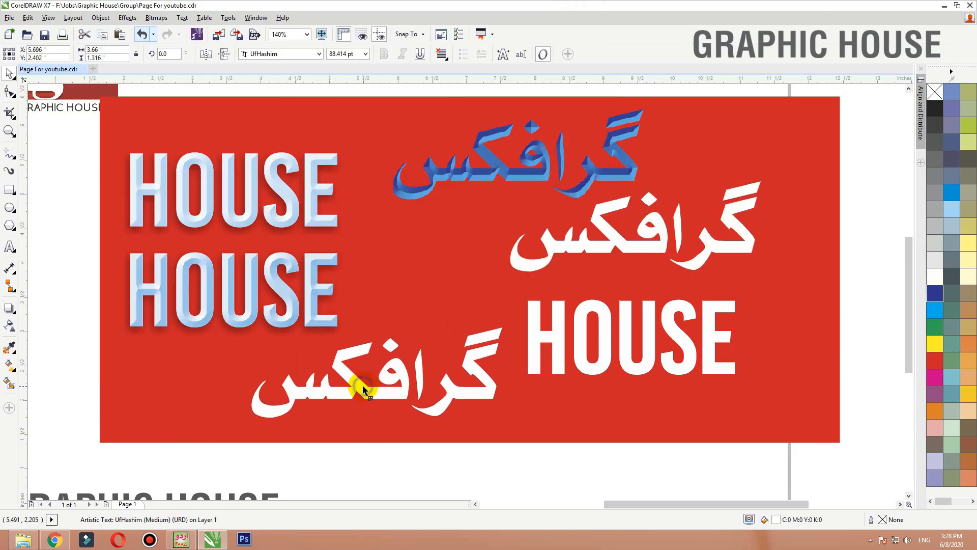
{"action": "left_click", "coordinate": [519, 179]}
{"action": "right_click", "coordinate": [519, 179]}
{"action": "key", "text": "Escape"}
{"action": "key", "text": "Escape"}
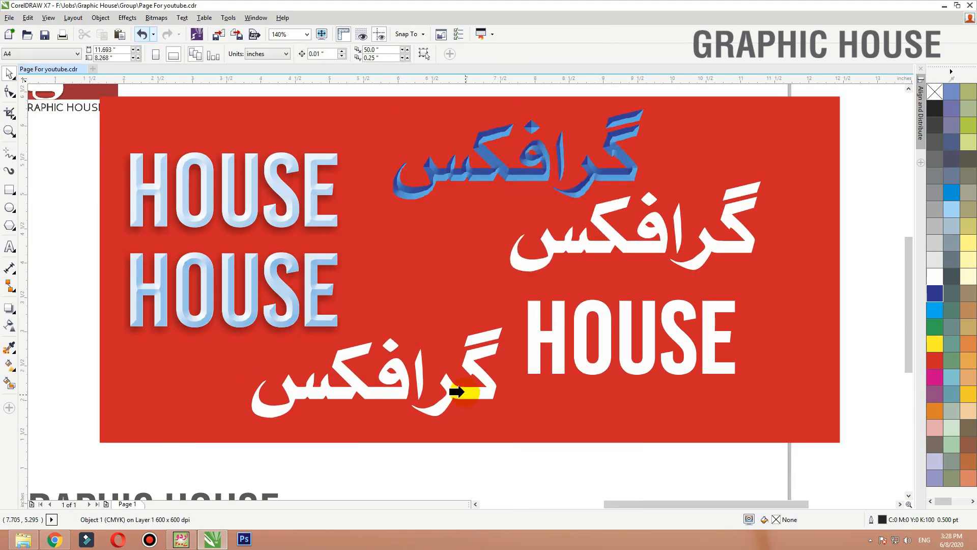
{"action": "left_click", "coordinate": [456, 391]}
{"action": "right_click", "coordinate": [456, 393]}
{"action": "key", "text": "Escape"}
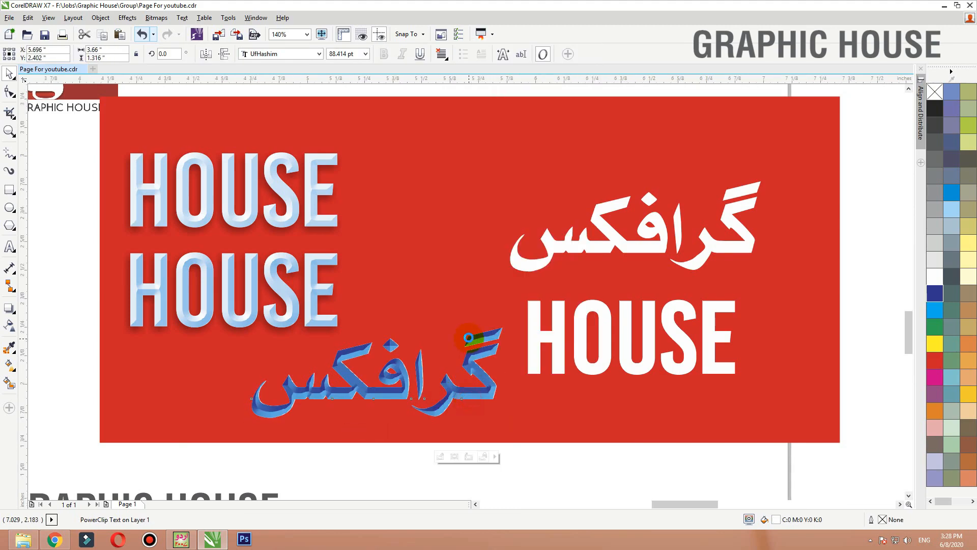
{"action": "scroll", "coordinate": [469, 338], "scroll_direction": "up", "scroll_amount": 3}
{"action": "scroll", "coordinate": [399, 356], "scroll_direction": "down", "scroll_amount": 4}
{"action": "left_click", "coordinate": [479, 267]}
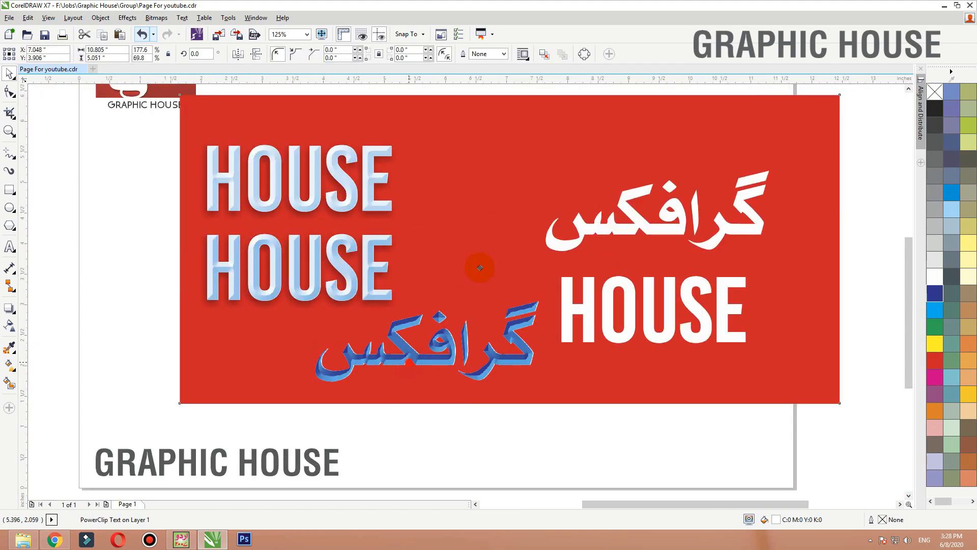
{"action": "left_click_drag", "start_coordinate": [479, 268], "coordinate": [429, 368]}
{"action": "key", "text": "ctrl+z"}
Give the PowerClipped Urdu text a 1 pt outline with round corners and line caps, placed behind the fill and scaling with the object.
{"action": "left_click", "coordinate": [434, 365]}
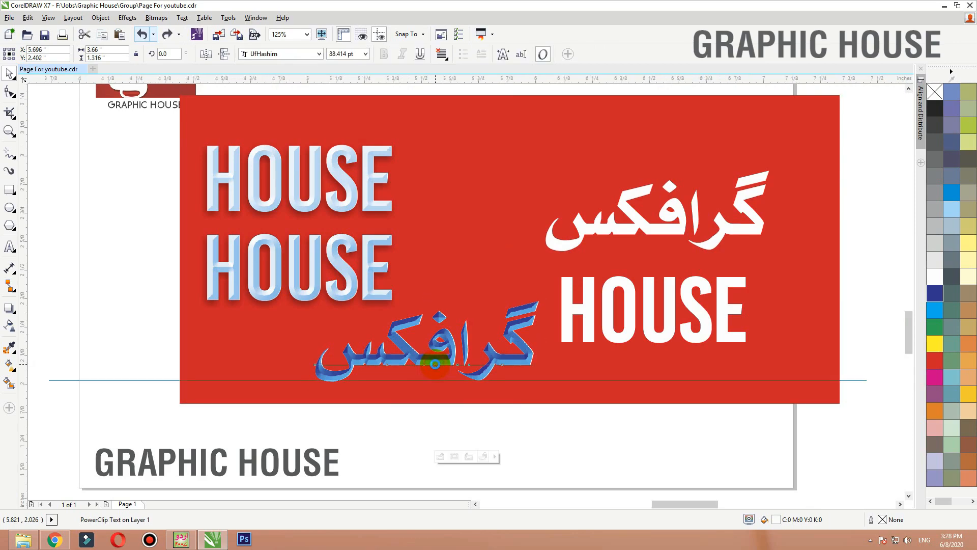
{"action": "key", "text": "shift+F2"}
{"action": "key", "text": "F12"}
{"action": "key", "text": "Return"}
{"action": "key", "text": "F12"}
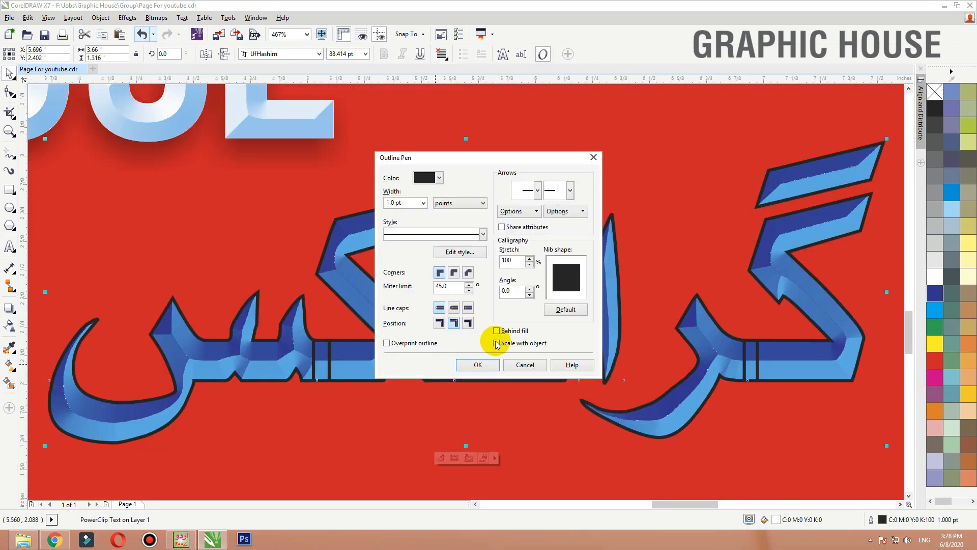
{"action": "left_click", "coordinate": [497, 331]}
{"action": "left_click", "coordinate": [496, 343]}
{"action": "left_click", "coordinate": [453, 308]}
{"action": "left_click", "coordinate": [454, 272]}
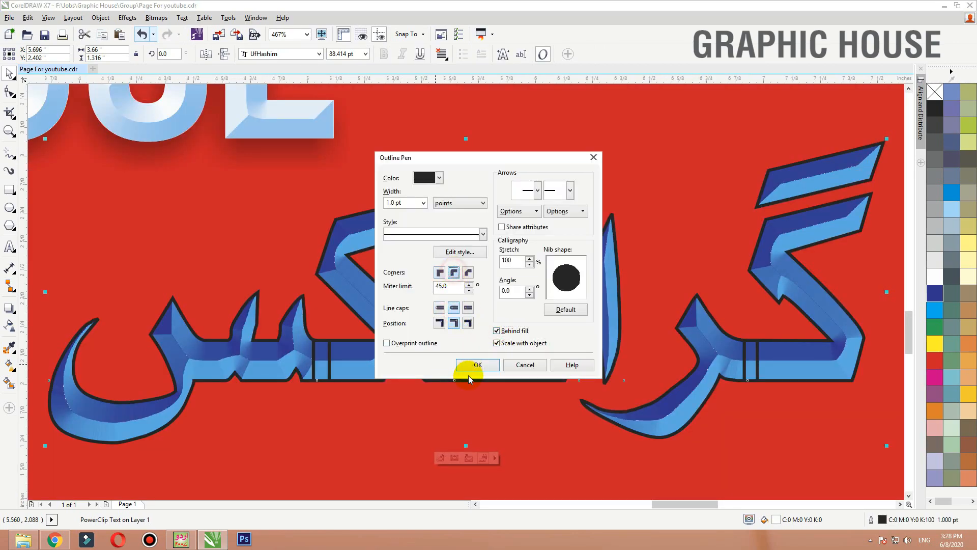
{"action": "left_click", "coordinate": [477, 364]}
Colour the Urdu text's outline white and set its width to 3 pt.
{"action": "right_click", "coordinate": [934, 276]}
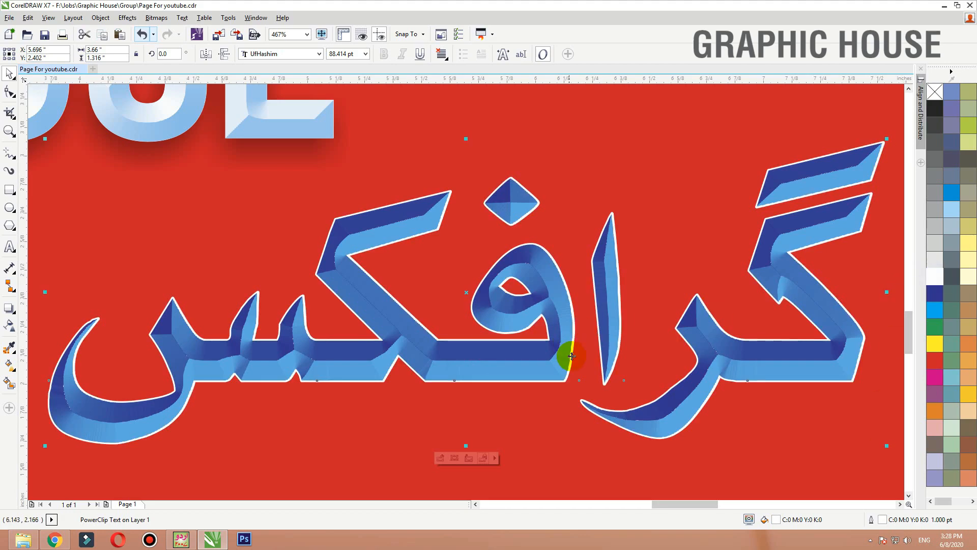
{"action": "key", "text": "F12"}
{"action": "type", "text": "3"}
{"action": "key", "text": "Return"}
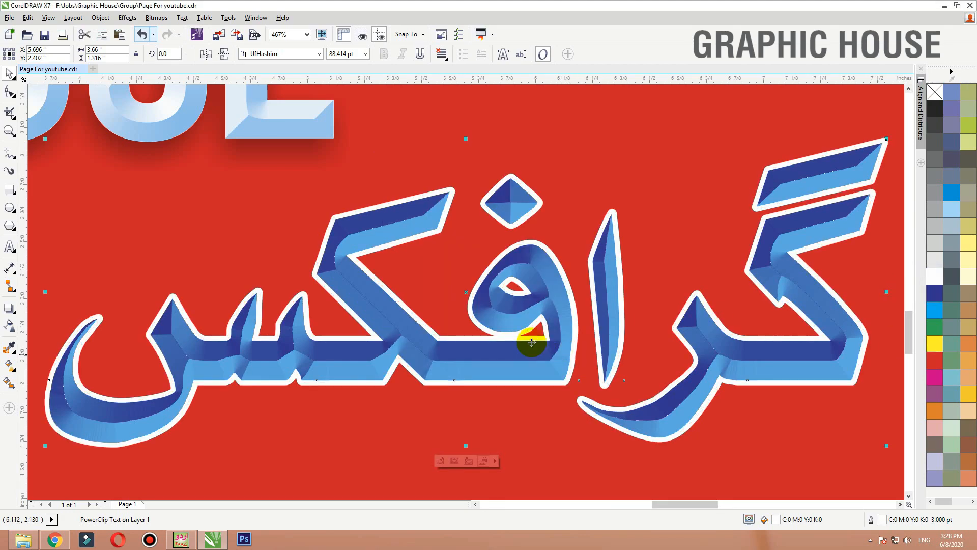
Apply a uniform transparency of 30 to the bitmap inside the Urdu PowerClip and fill the text with blue C 100, M 100, Y 0, K 0.
{"action": "scroll", "coordinate": [530, 350], "scroll_direction": "down", "scroll_amount": 2}
{"action": "left_click", "coordinate": [513, 354], "text": "ctrl"}
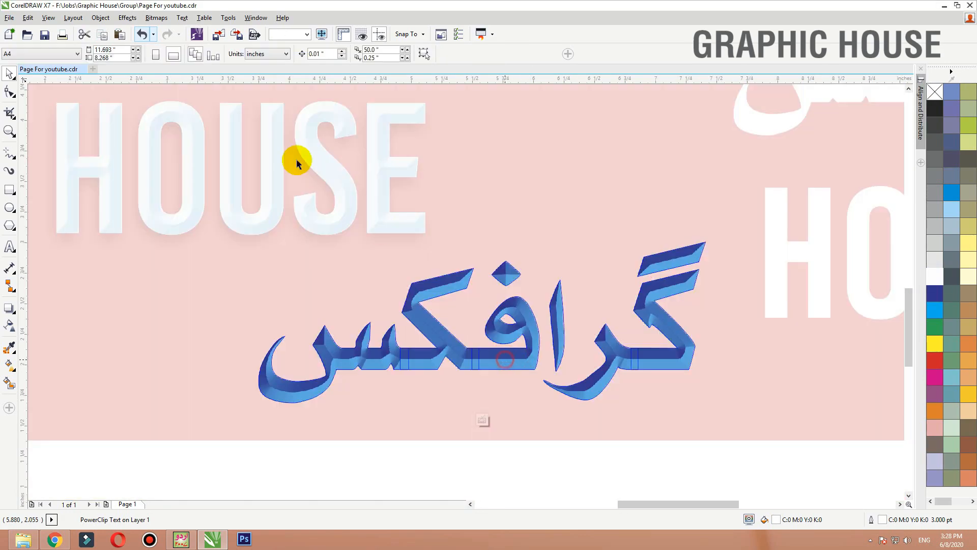
{"action": "left_click", "coordinate": [9, 326]}
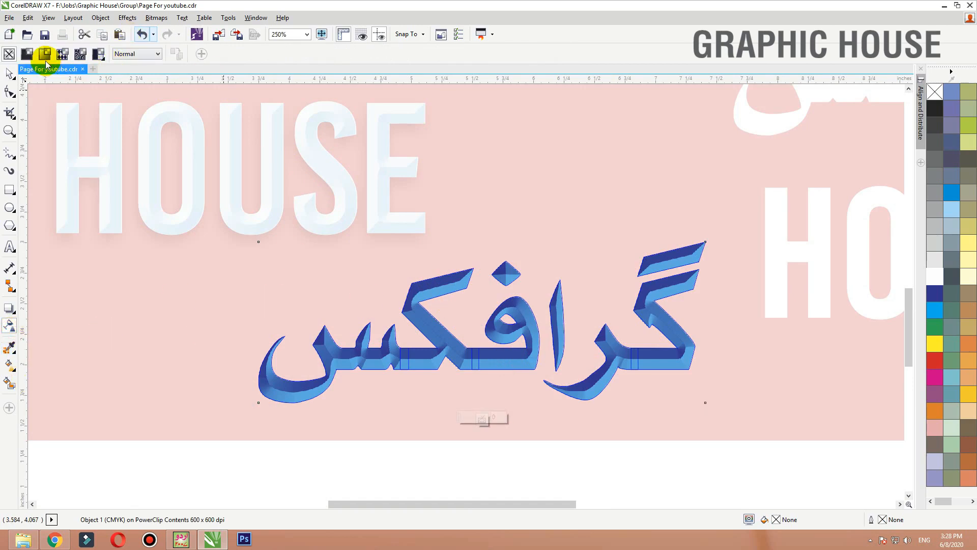
{"action": "left_click", "coordinate": [25, 55]}
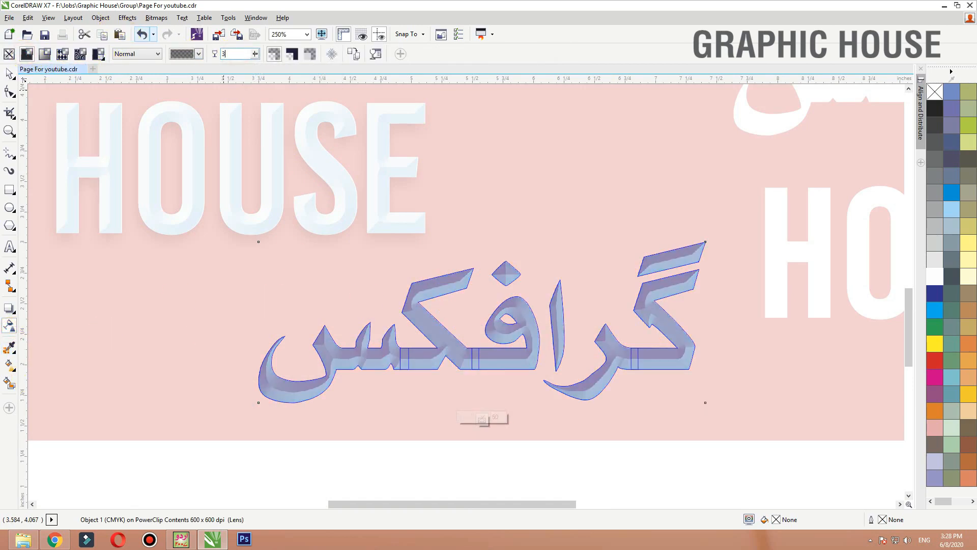
{"action": "key", "text": "space"}
{"action": "left_click", "coordinate": [657, 148], "text": "ctrl"}
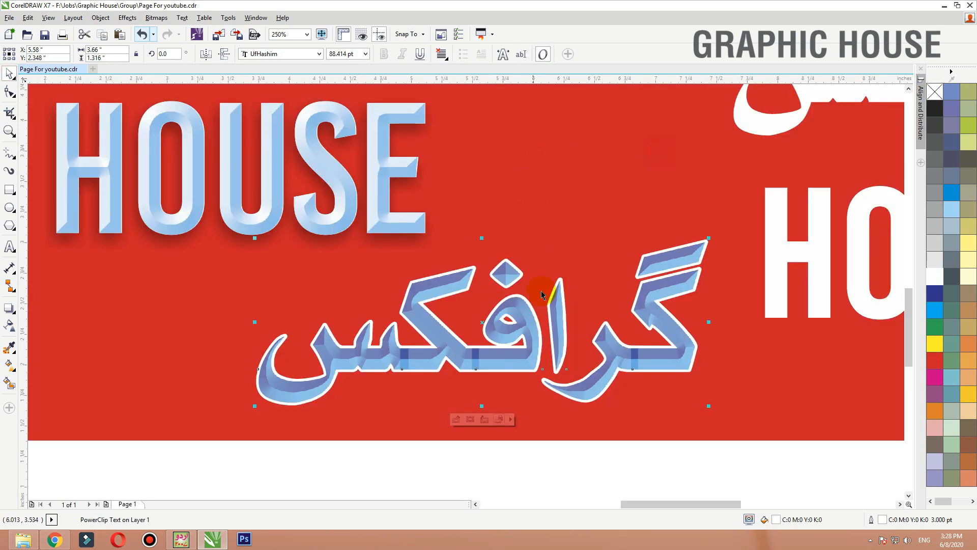
{"action": "left_click", "coordinate": [936, 293]}
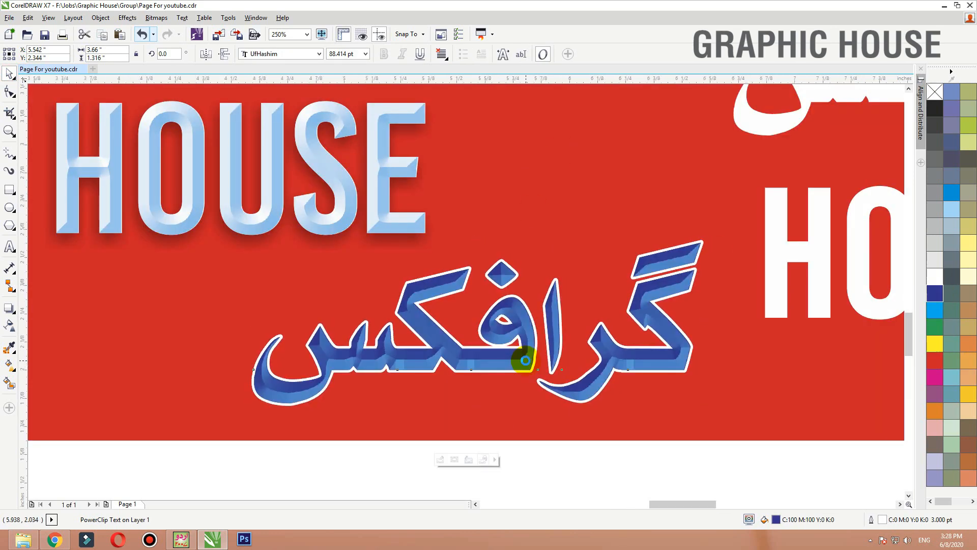
Set the transparency of the bitmap inside the Urdu PowerClip to 10 and change the text's fill to cyan.
{"action": "scroll", "coordinate": [532, 355], "scroll_direction": "up", "scroll_amount": 2}
{"action": "left_click", "coordinate": [521, 363], "text": "ctrl"}
{"action": "left_click", "coordinate": [9, 326]}
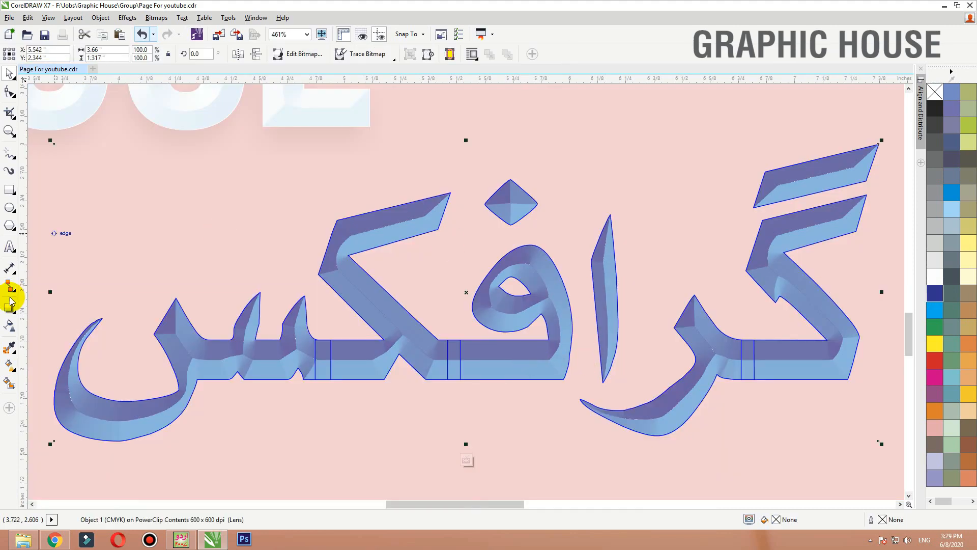
{"action": "left_click_drag", "start_coordinate": [234, 55], "coordinate": [175, 57]}
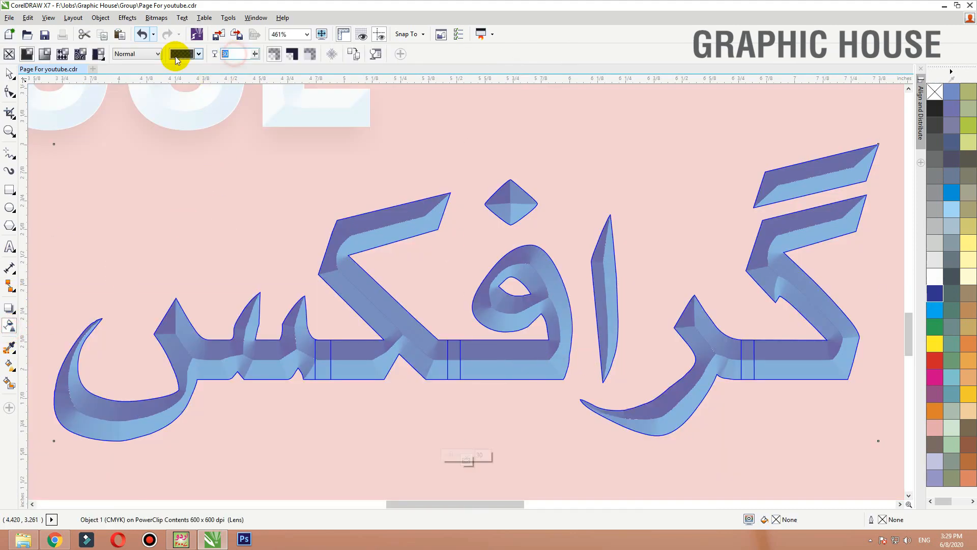
{"action": "type", "text": "10"}
{"action": "key", "text": "Return"}
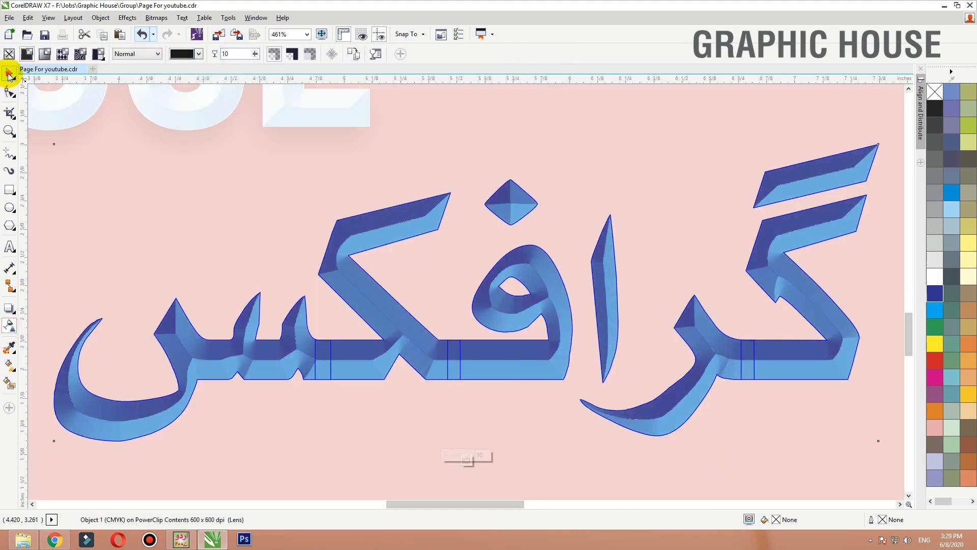
{"action": "left_click", "coordinate": [9, 74]}
{"action": "scroll", "coordinate": [453, 369], "scroll_direction": "down", "scroll_amount": 5}
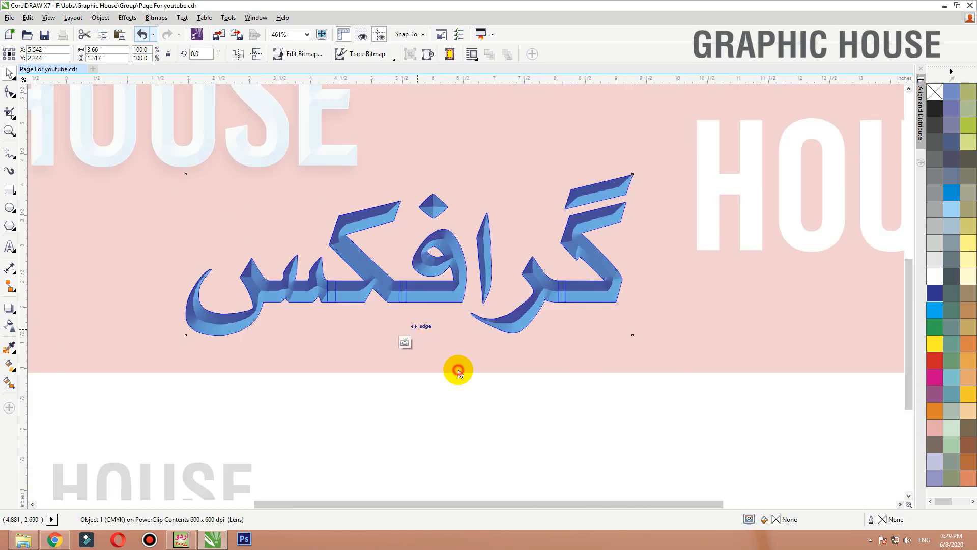
{"action": "left_click", "coordinate": [457, 368], "text": "ctrl"}
{"action": "scroll", "coordinate": [458, 370], "scroll_direction": "up", "scroll_amount": 5}
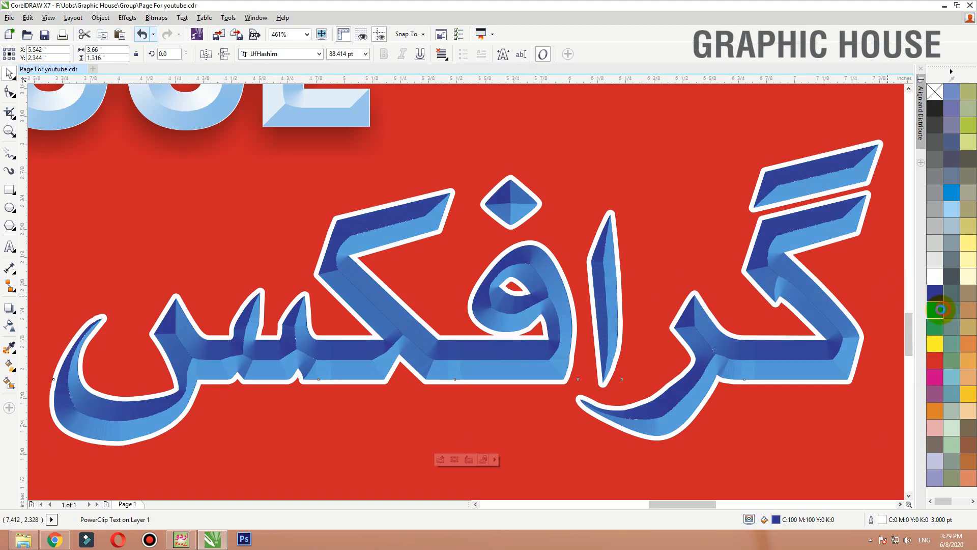
{"action": "left_click", "coordinate": [937, 308]}
Delete the leftover plain white Urdu text above the white HOUSE text.
{"action": "scroll", "coordinate": [509, 340], "scroll_direction": "down", "scroll_amount": 5}
{"action": "left_click", "coordinate": [626, 280]}
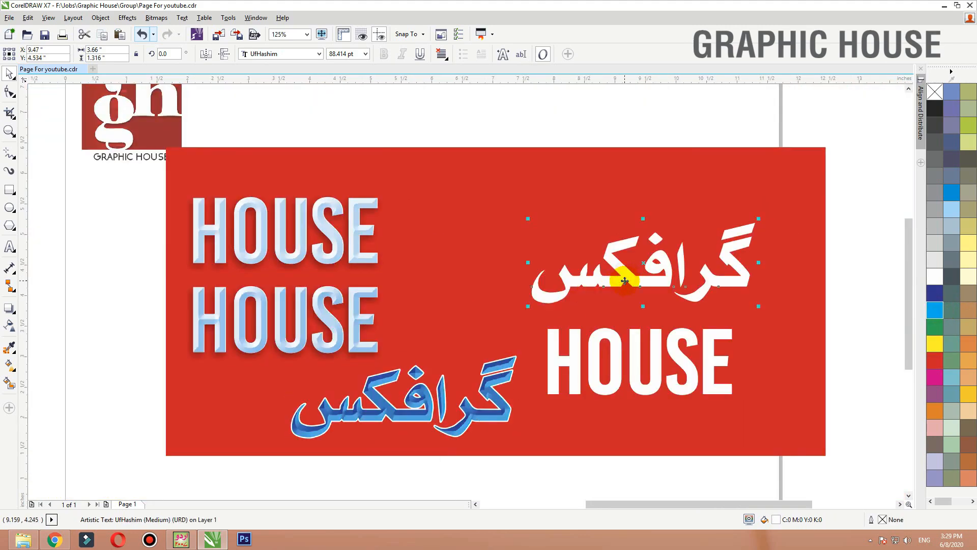
{"action": "key", "text": "Delete"}
Fill the white HOUSE text with yellow C 0, M 0, Y 100, K 0 and place a copy directly above it.
{"action": "left_click", "coordinate": [633, 372]}
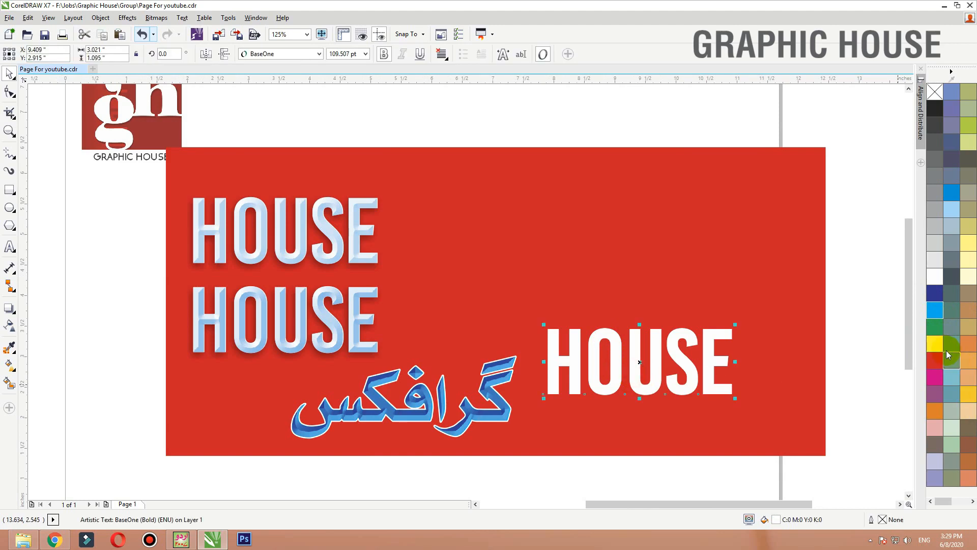
{"action": "left_click_drag", "start_coordinate": [934, 343], "coordinate": [702, 346]}
{"action": "left_click_drag", "start_coordinate": [656, 386], "coordinate": [657, 259]}
Convert the upper yellow HOUSE copy to a 600 dpi CMYK bitmap with anti-aliasing and a transparent background.
{"action": "key", "text": "alt+b"}
{"action": "key", "text": "v"}
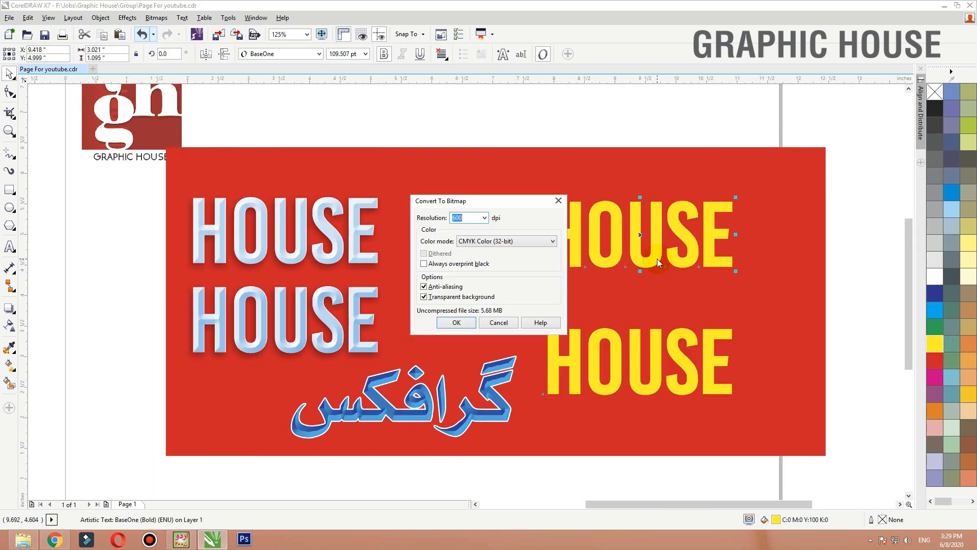
{"action": "key", "text": "Return"}
Open the yellow HOUSE bitmap in Corel PHOTO-PAINT and start the Eye Candy 4000 Bevel Boss effect, maximized, with smoothness 0.
{"action": "left_click", "coordinate": [298, 55]}
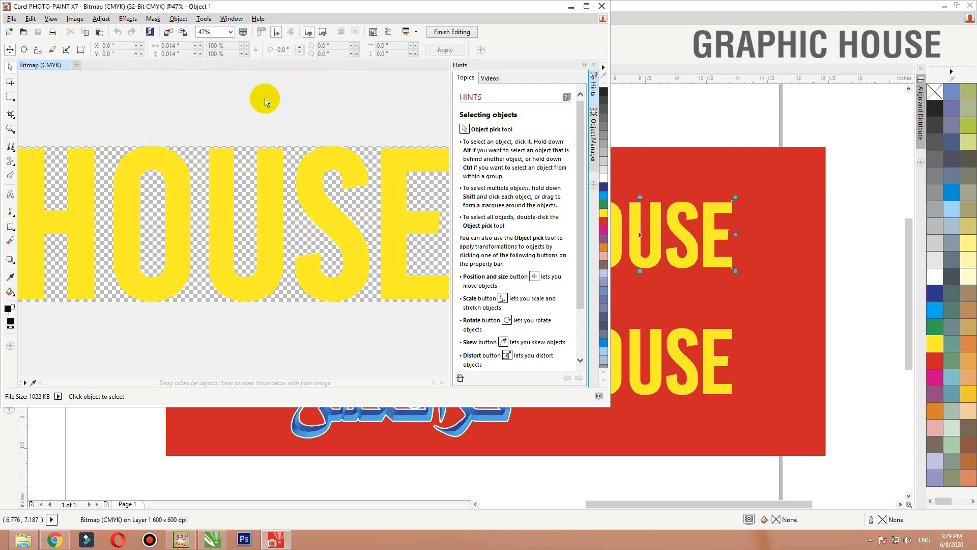
{"action": "left_click", "coordinate": [129, 19]}
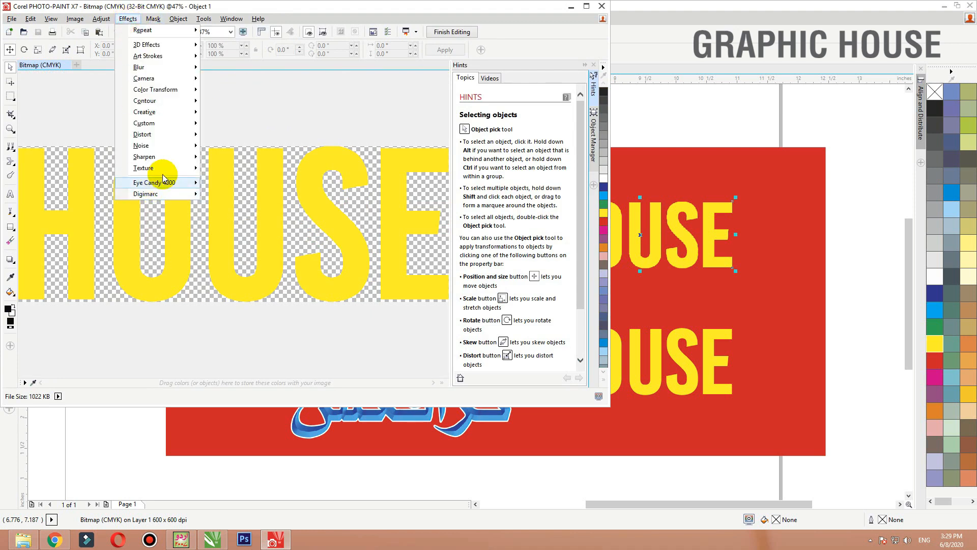
{"action": "mouse_move", "coordinate": [167, 182]}
{"action": "left_click", "coordinate": [252, 194]}
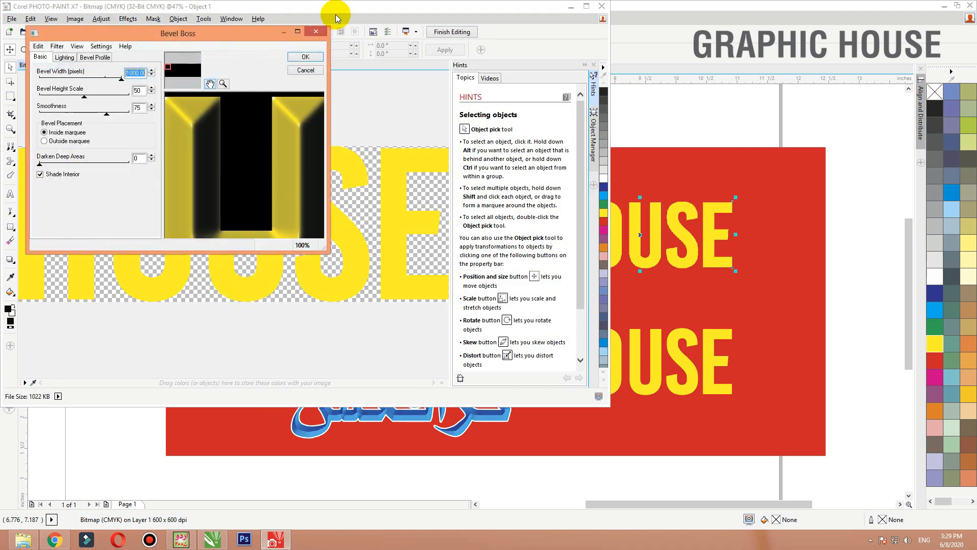
{"action": "left_click", "coordinate": [298, 33]}
{"action": "left_click", "coordinate": [14, 83]}
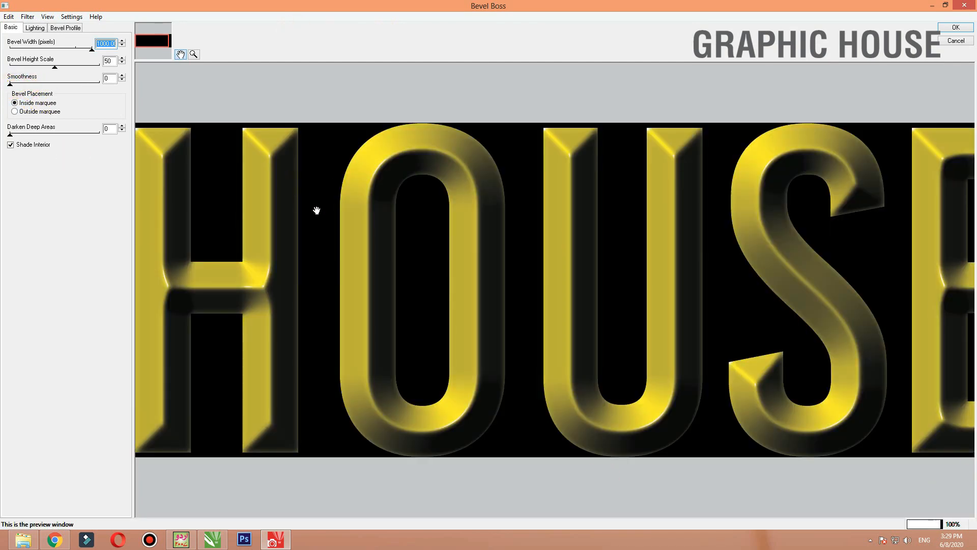
Set the bevel's shadow colour to orange using the CMYK model with C 0, M 60, Y 100, K 0.
{"action": "left_click", "coordinate": [34, 28]}
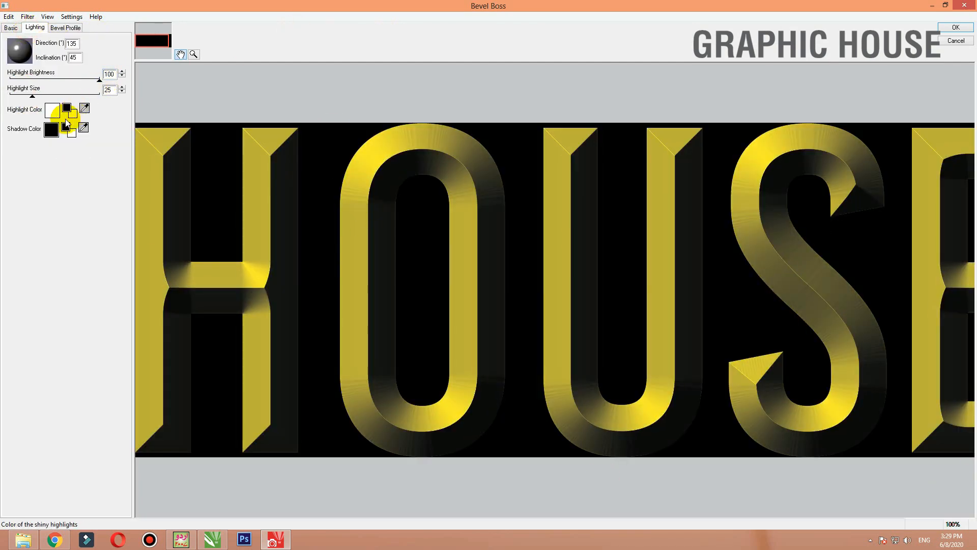
{"action": "left_click", "coordinate": [71, 132]}
{"action": "left_click", "coordinate": [249, 132]}
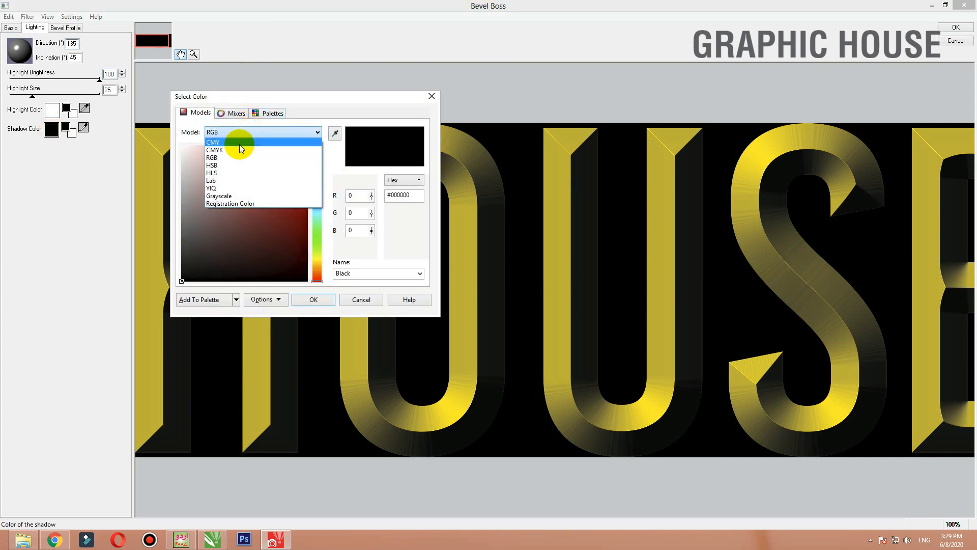
{"action": "left_click", "coordinate": [235, 150]}
{"action": "left_click", "coordinate": [358, 195]}
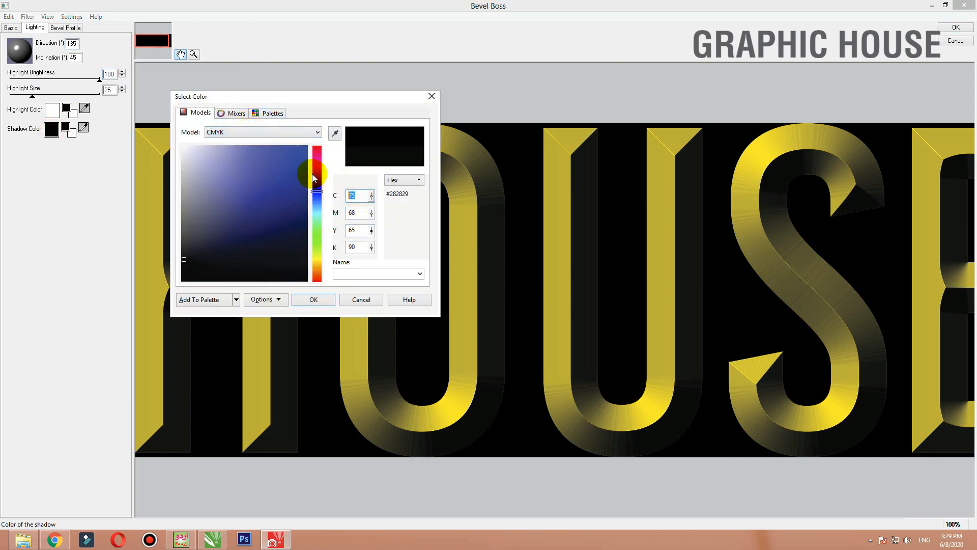
{"action": "type", "text": "0"}
{"action": "key", "text": "Tab"}
{"action": "type", "text": "6"}
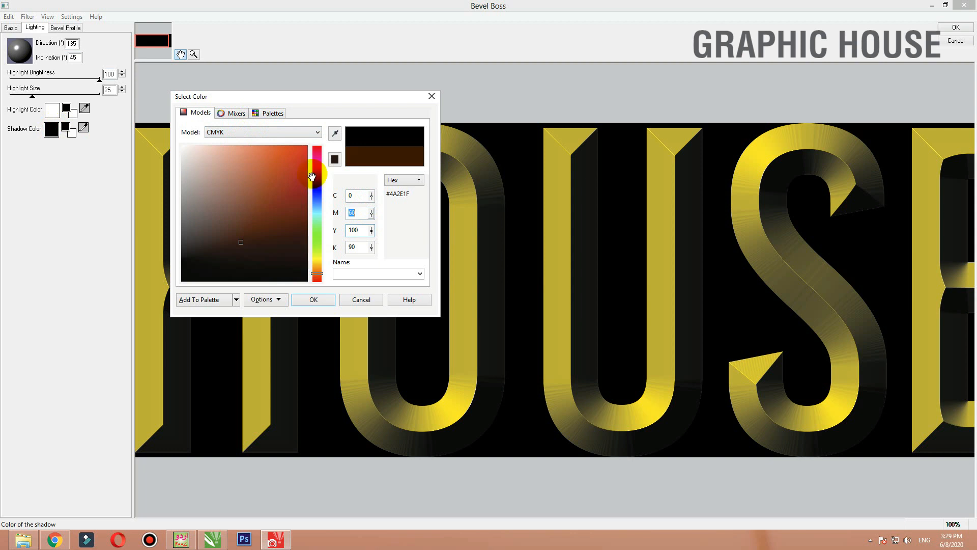
{"action": "key", "text": "Tab"}
{"action": "key", "text": "Tab"}
{"action": "key", "text": "shift+Tab"}
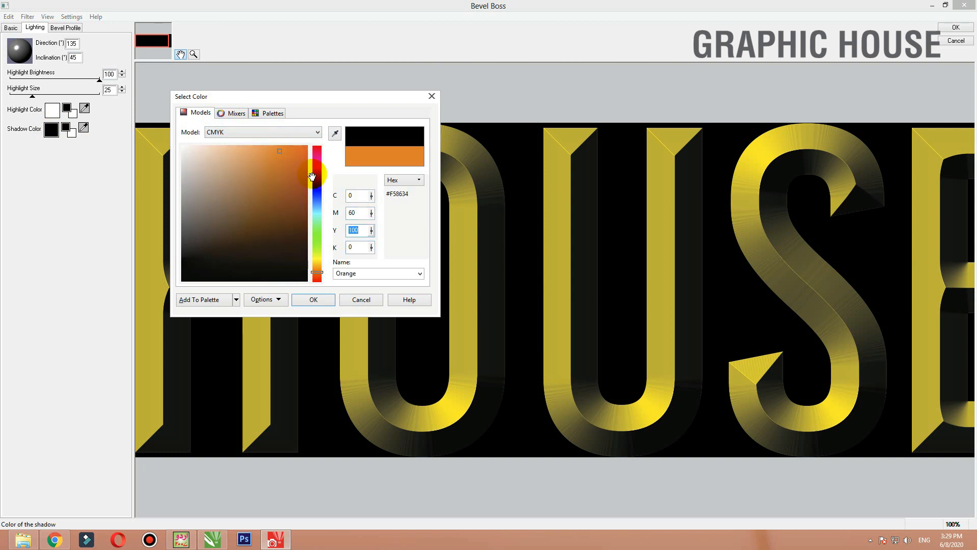
{"action": "key", "text": "Return"}
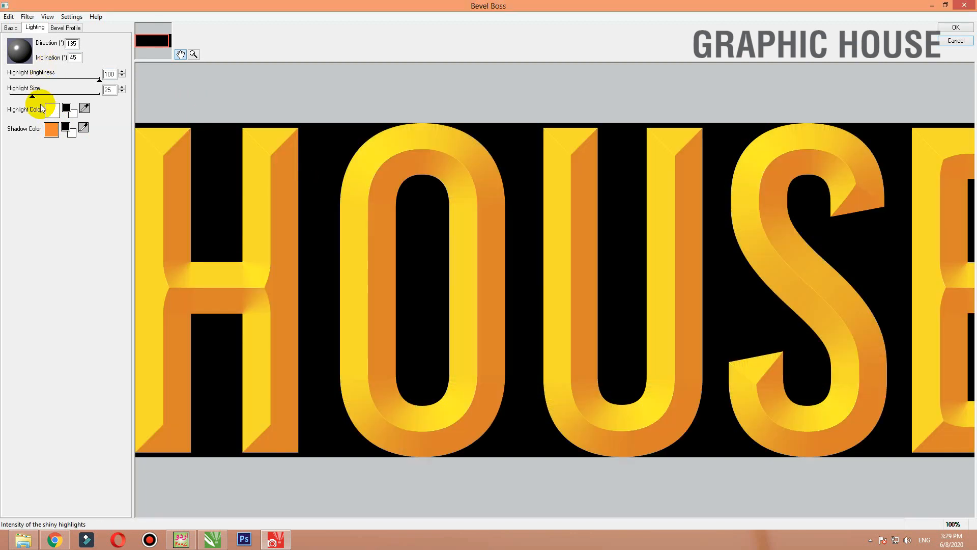
{"action": "left_click", "coordinate": [51, 129]}
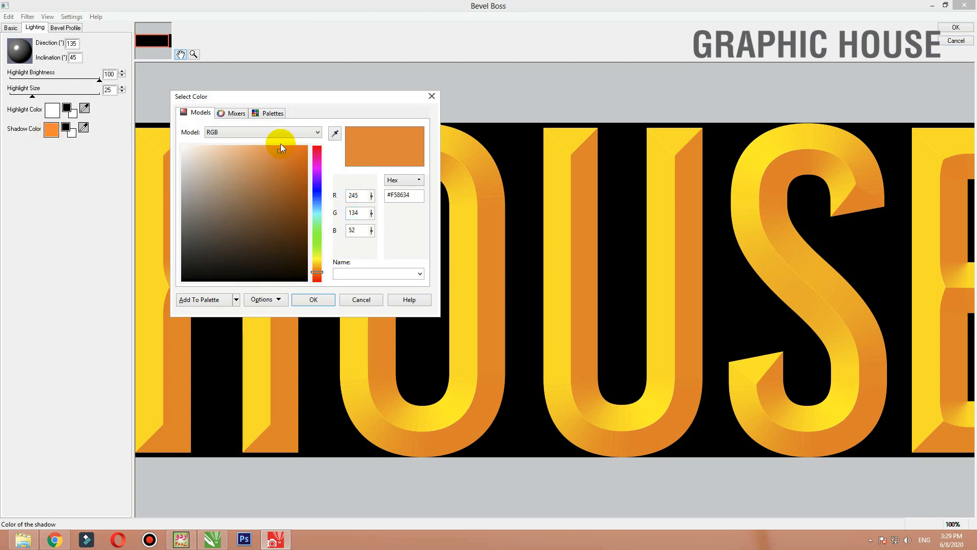
{"action": "left_click", "coordinate": [265, 133]}
{"action": "left_click", "coordinate": [246, 147]}
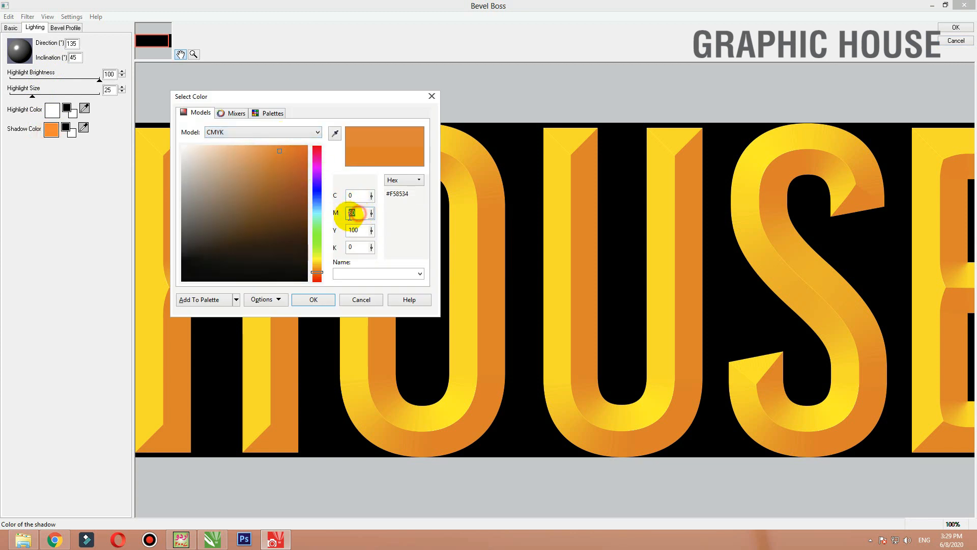
{"action": "left_click", "coordinate": [309, 302]}
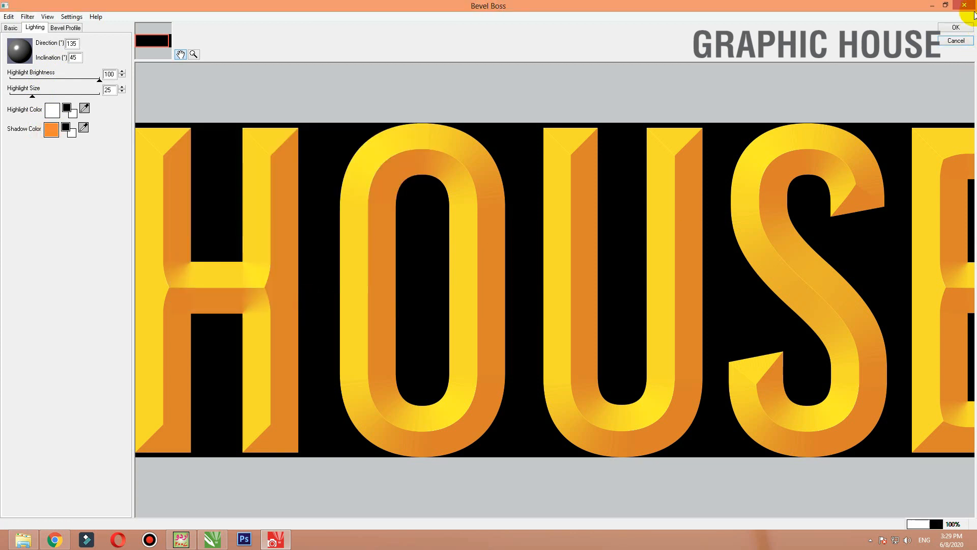
Apply the bevel effect and close PHOTO-PAINT, saving the edited bitmap back to the CorelDRAW document.
{"action": "left_click", "coordinate": [958, 27]}
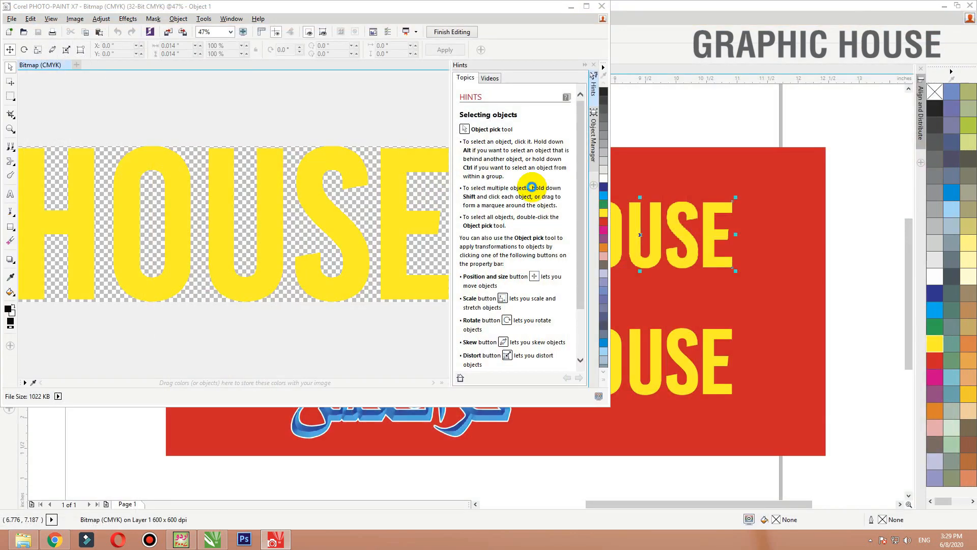
{"action": "left_click", "coordinate": [601, 7]}
{"action": "left_click", "coordinate": [269, 224]}
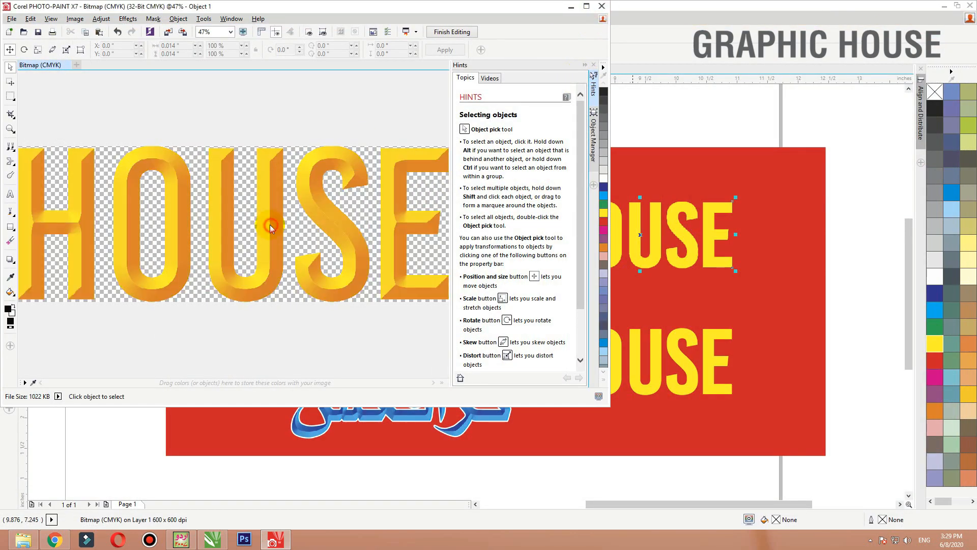
PowerClip the bevelled HOUSE bitmap inside the plain yellow HOUSE text below it.
{"action": "left_click_drag", "start_coordinate": [678, 241], "coordinate": [684, 241]}
{"action": "right_click", "coordinate": [682, 242]}
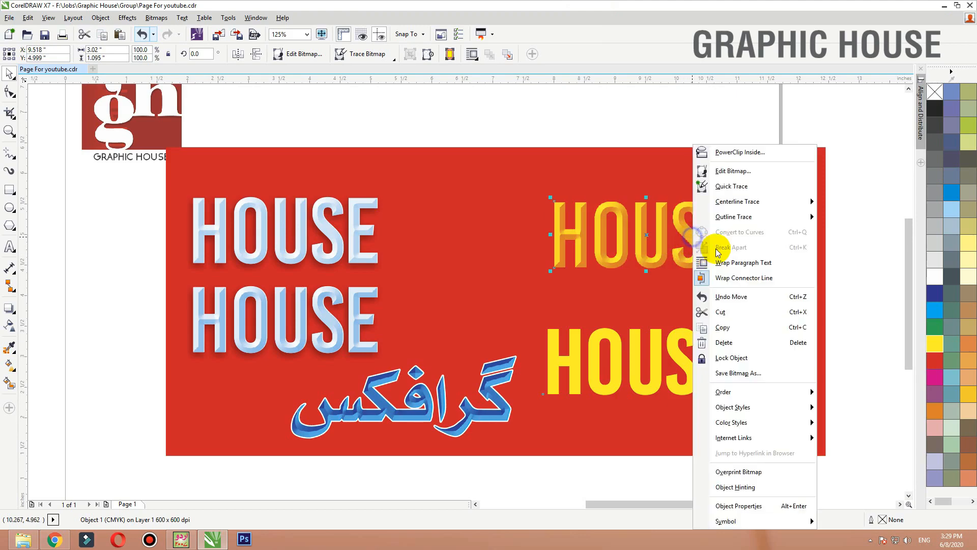
{"action": "left_click", "coordinate": [740, 149]}
{"action": "left_click", "coordinate": [656, 345]}
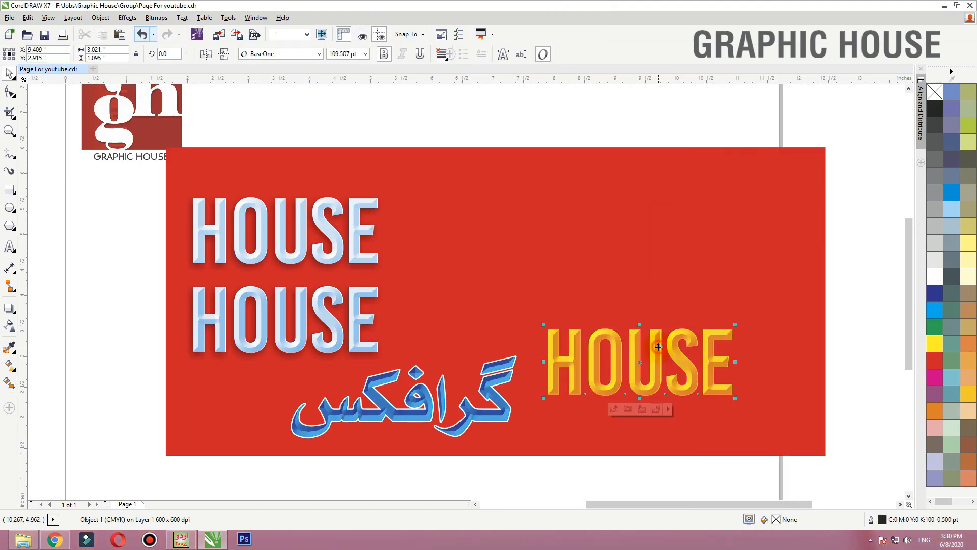
Give the bevelled yellow HOUSE text a 2 pt black outline with round corners, behind the fill and scaling with the object.
{"action": "key", "text": "shift+F2"}
{"action": "key", "text": "F12"}
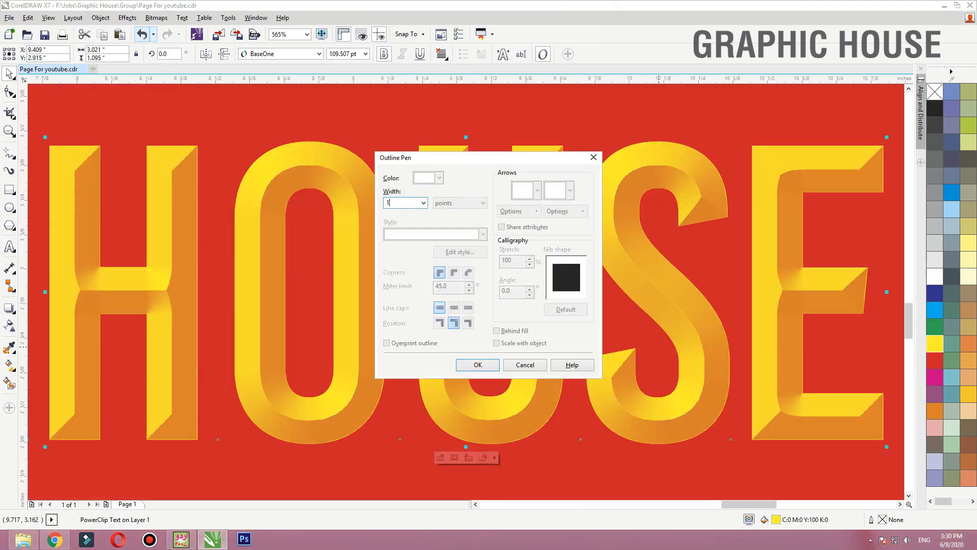
{"action": "left_click", "coordinate": [497, 343]}
{"action": "left_click", "coordinate": [497, 330]}
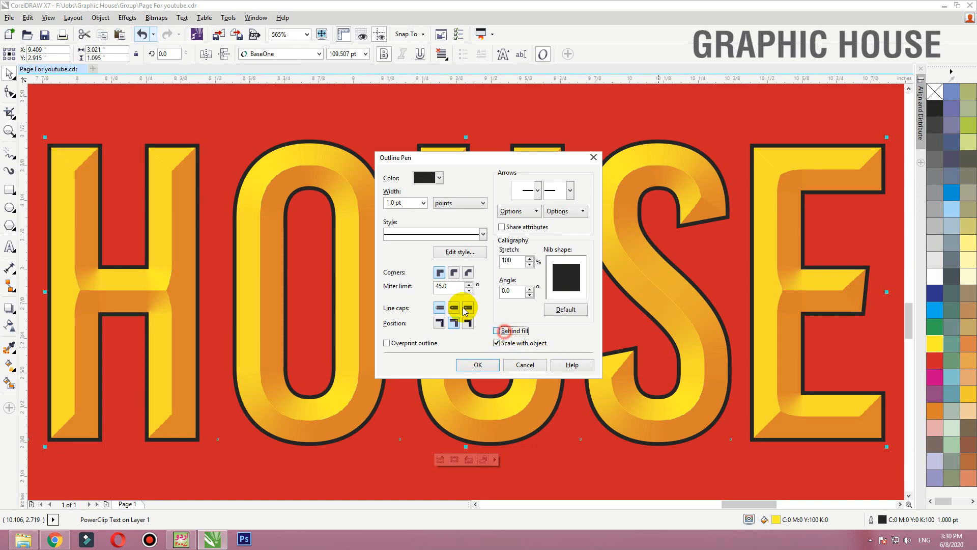
{"action": "left_click", "coordinate": [454, 272]}
{"action": "left_click", "coordinate": [484, 364]}
{"action": "scroll", "coordinate": [653, 341], "scroll_direction": "down", "scroll_amount": 3}
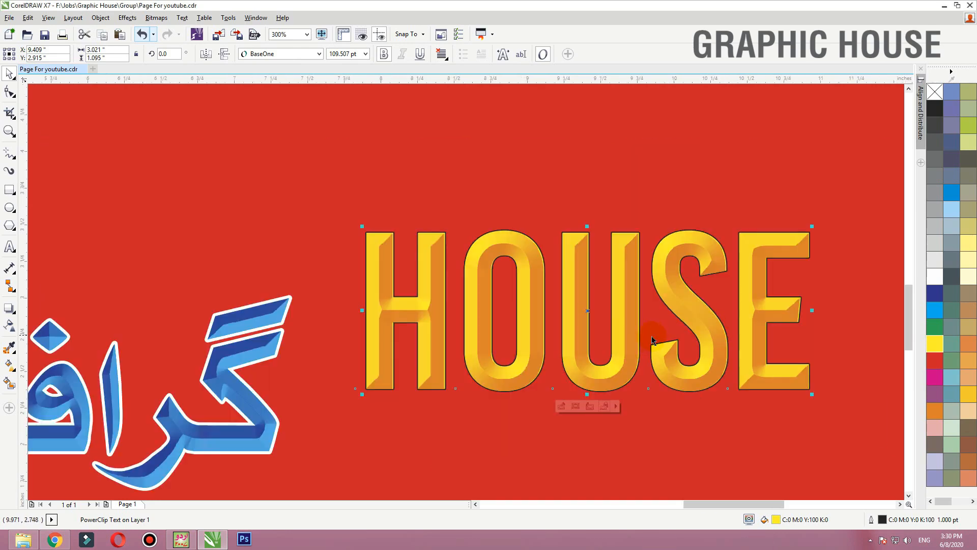
{"action": "key", "text": "F12"}
{"action": "key", "text": "Return"}
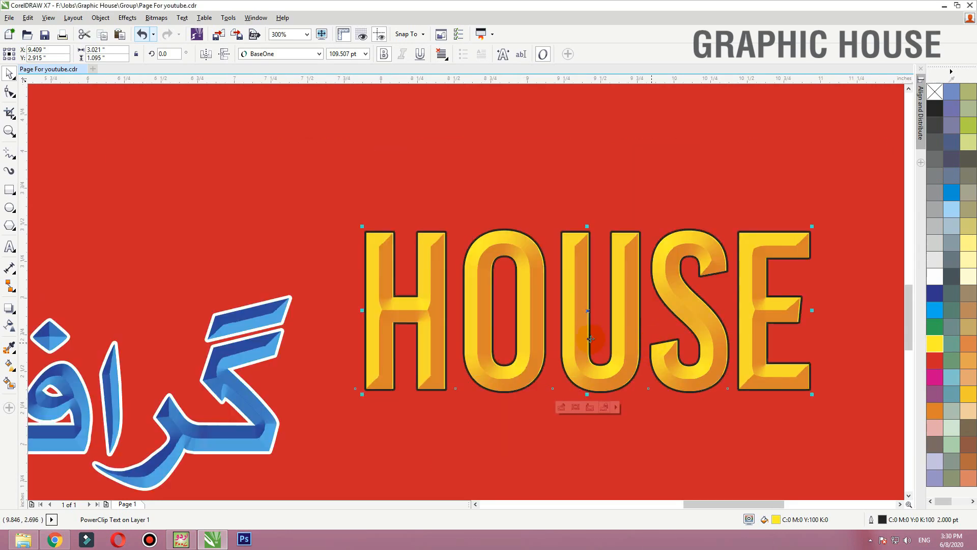
Edit the yellow HOUSE PowerClip contents, apply uniform transparency of 20 to the bevelled bitmap and finish editing.
{"action": "scroll", "coordinate": [600, 332], "scroll_direction": "down", "scroll_amount": 2}
{"action": "scroll", "coordinate": [602, 280], "scroll_direction": "up", "scroll_amount": 2}
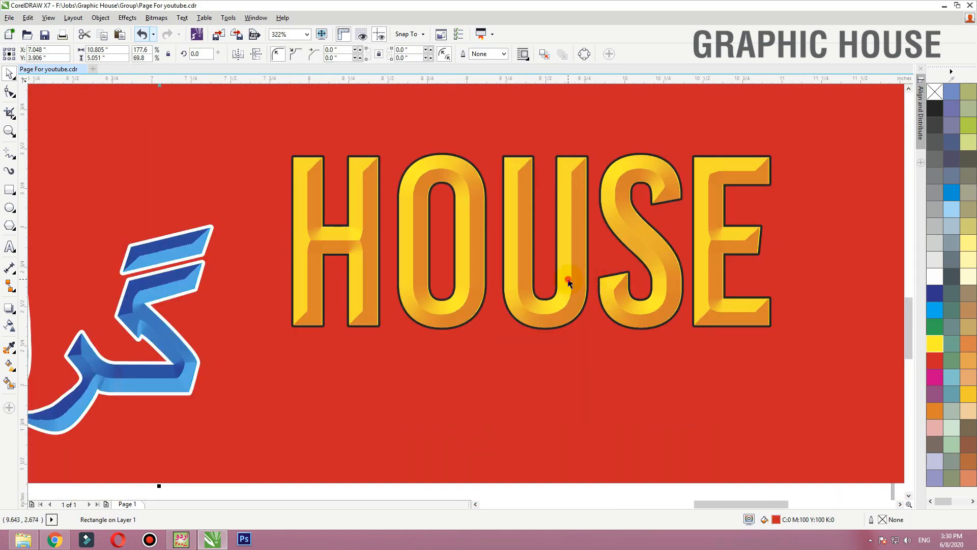
{"action": "left_click", "coordinate": [531, 341]}
{"action": "left_click", "coordinate": [10, 326]}
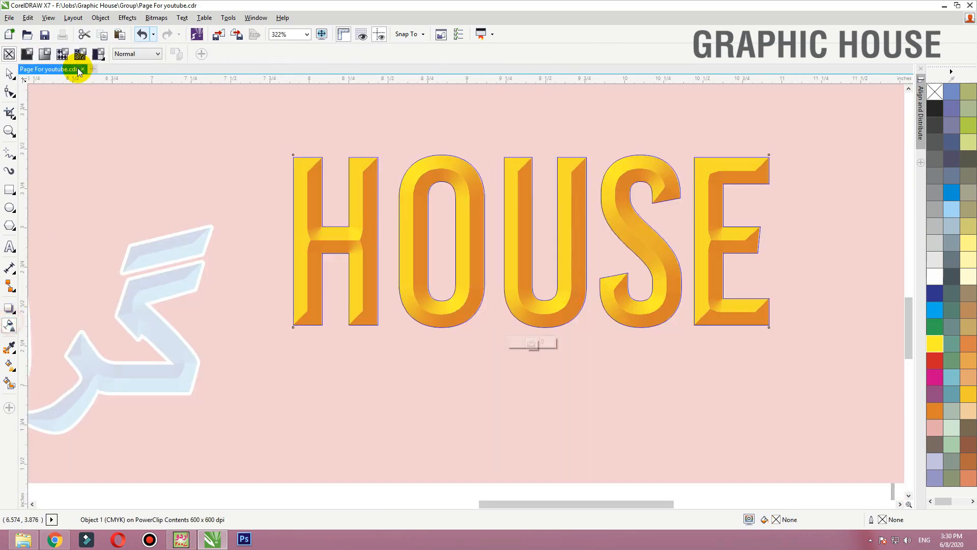
{"action": "left_click", "coordinate": [27, 54]}
{"action": "left_click", "coordinate": [229, 53]}
{"action": "type", "text": "0"}
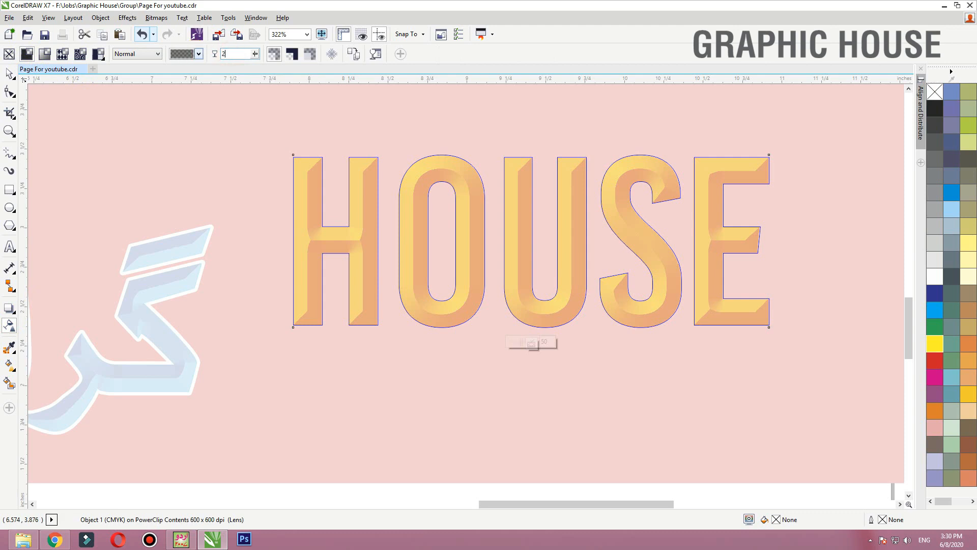
{"action": "key", "text": "Return"}
{"action": "key", "text": "space"}
{"action": "left_click", "coordinate": [554, 287]}
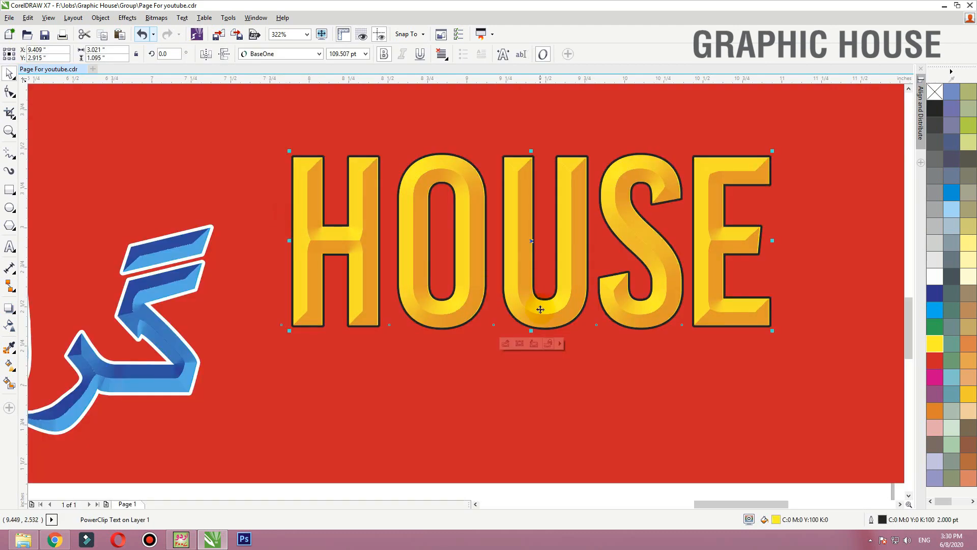
Add a drop shadow to the yellow HOUSE text, offset about 0.03 in to the left and 0.06 in down.
{"action": "scroll", "coordinate": [541, 310], "scroll_direction": "down", "scroll_amount": 1}
{"action": "key", "text": "shift+F2"}
{"action": "left_click", "coordinate": [14, 311]}
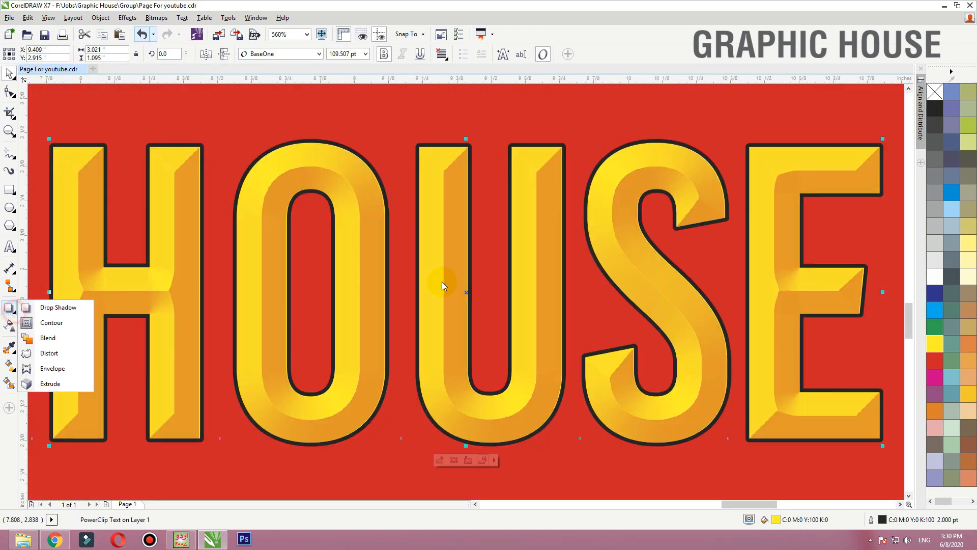
{"action": "left_click", "coordinate": [27, 307]}
{"action": "left_click_drag", "start_coordinate": [465, 291], "coordinate": [393, 465]}
{"action": "scroll", "coordinate": [535, 216], "scroll_direction": "down", "scroll_amount": 2}
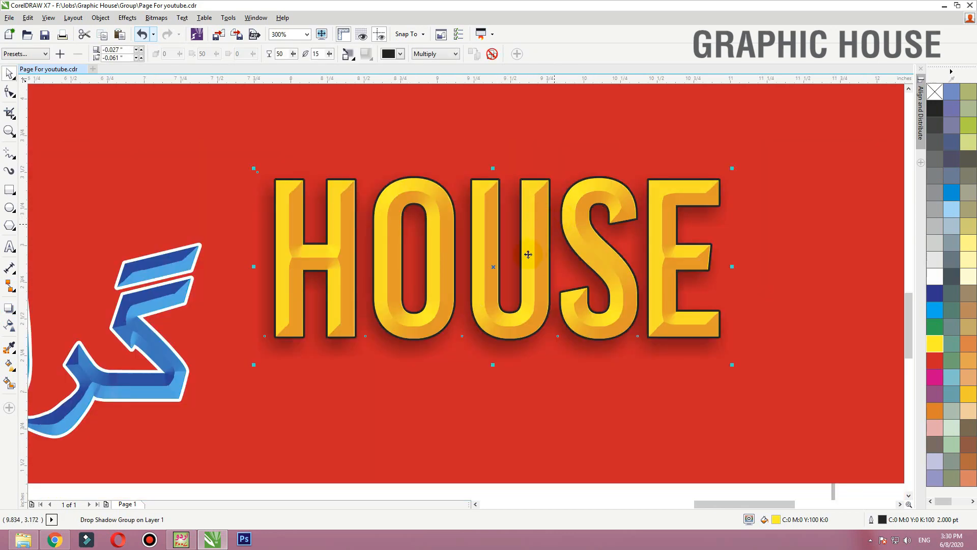
Set the yellow HOUSE drop shadow's feathering to 4 and its opacity to about 27.
{"action": "left_click", "coordinate": [283, 55]}
{"action": "key", "text": "Tab"}
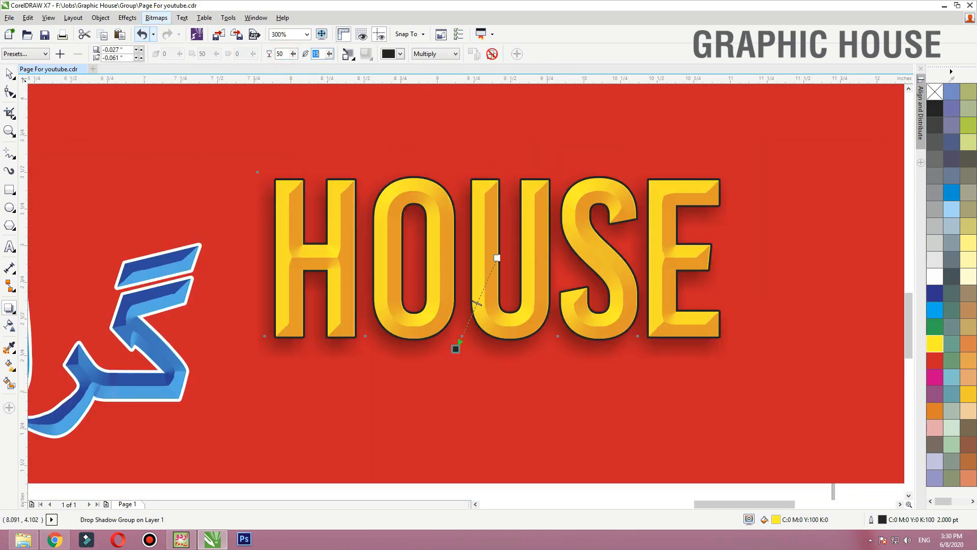
{"action": "key", "text": "Return"}
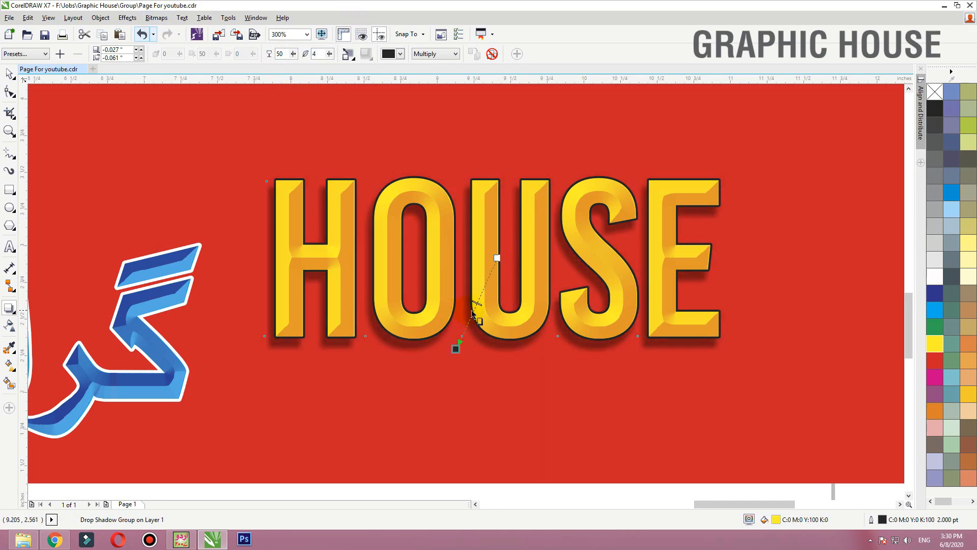
{"action": "left_click_drag", "start_coordinate": [493, 285], "coordinate": [497, 289]}
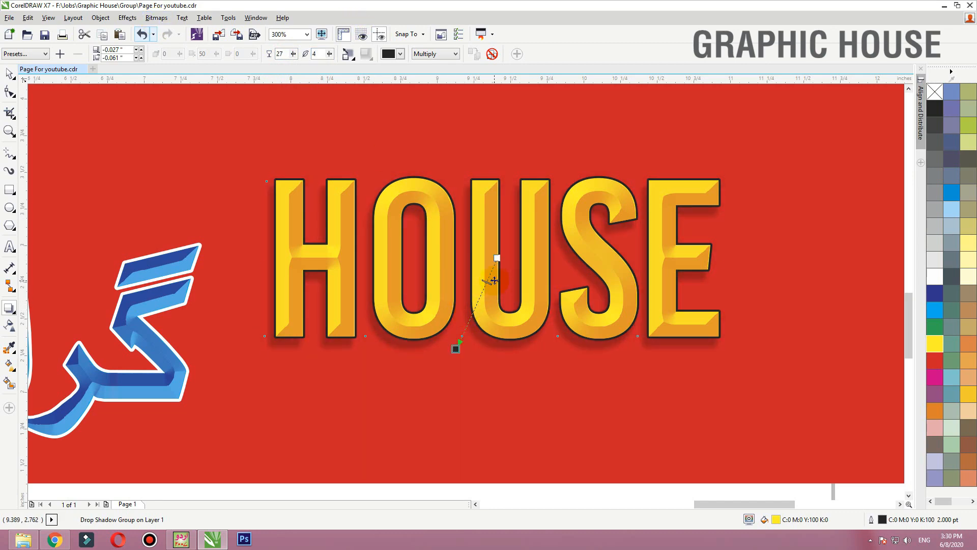
{"action": "scroll", "coordinate": [559, 269], "scroll_direction": "down", "scroll_amount": 4}
{"action": "left_click", "coordinate": [632, 225]}
{"action": "key", "text": "shift+F2"}
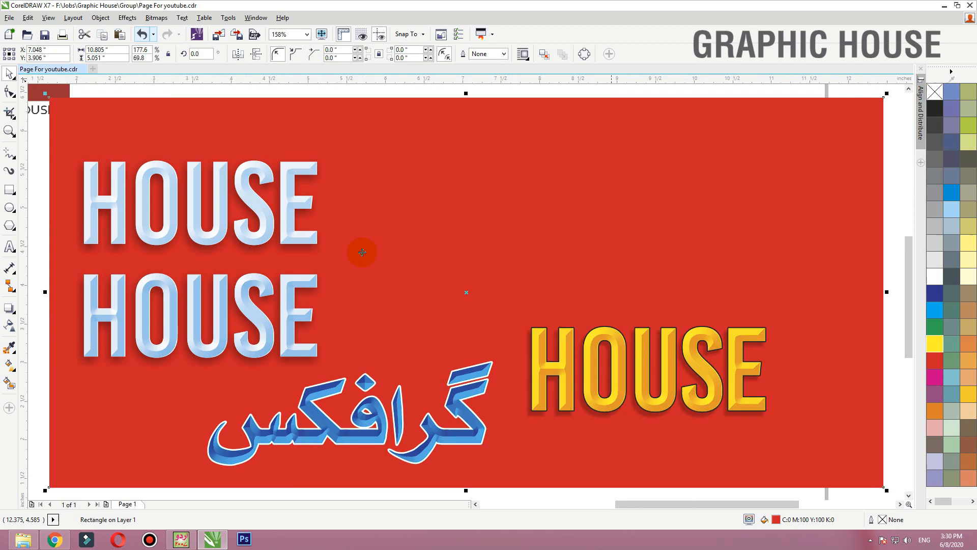
{"action": "left_click", "coordinate": [299, 324]}
{"action": "left_click", "coordinate": [345, 444]}
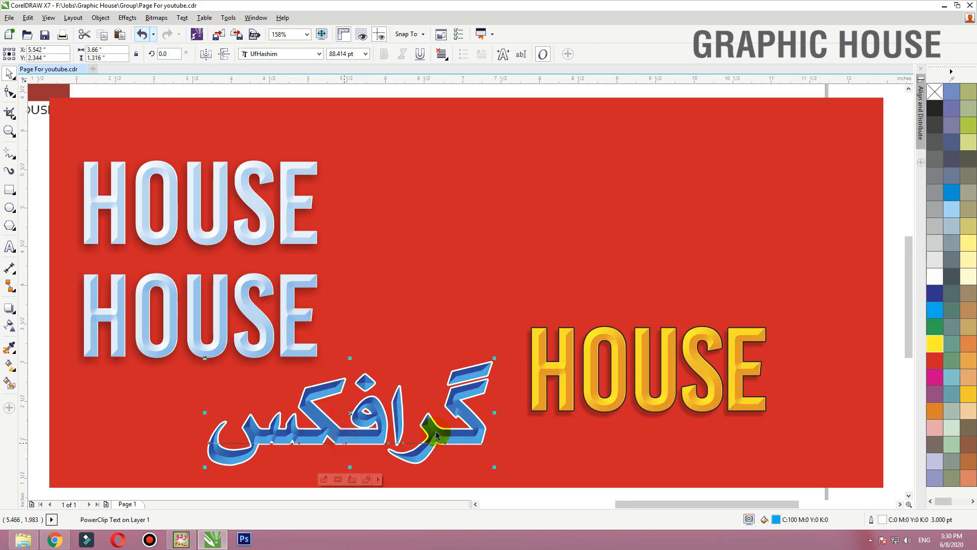
{"action": "left_click", "coordinate": [620, 404]}
{"action": "key", "text": "ctrl+z"}
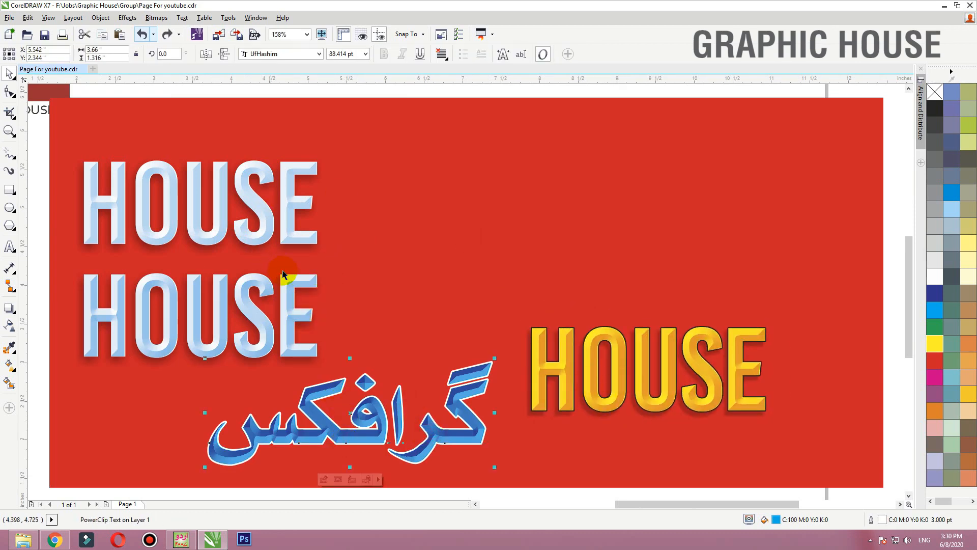
Place a copy of the yellow HOUSE text above the original and remove its PowerClip contents and outline.
{"action": "left_click_drag", "start_coordinate": [622, 397], "coordinate": [624, 263]}
{"action": "right_click", "coordinate": [624, 262]}
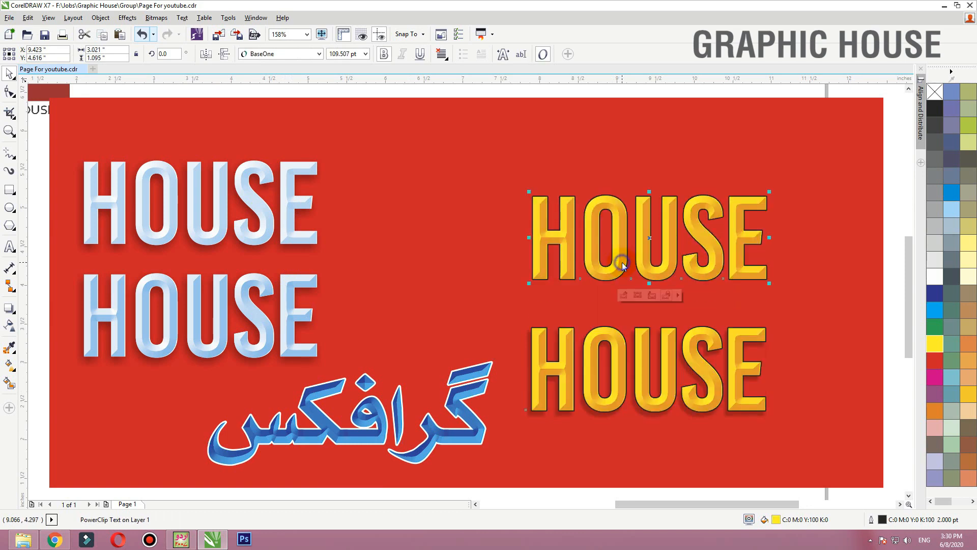
{"action": "right_click", "coordinate": [624, 263]}
{"action": "mouse_move", "coordinate": [740, 198]}
{"action": "left_click", "coordinate": [803, 229]}
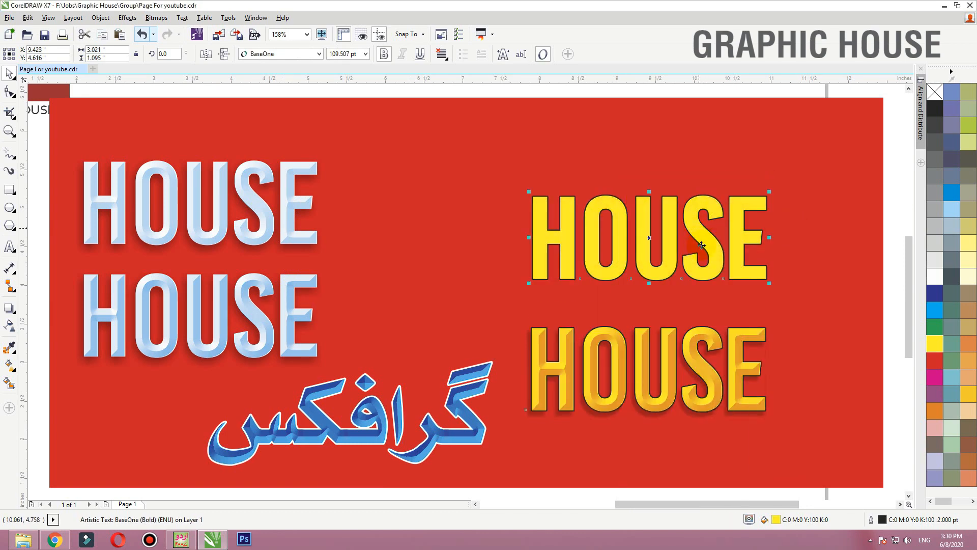
{"action": "right_click", "coordinate": [935, 92]}
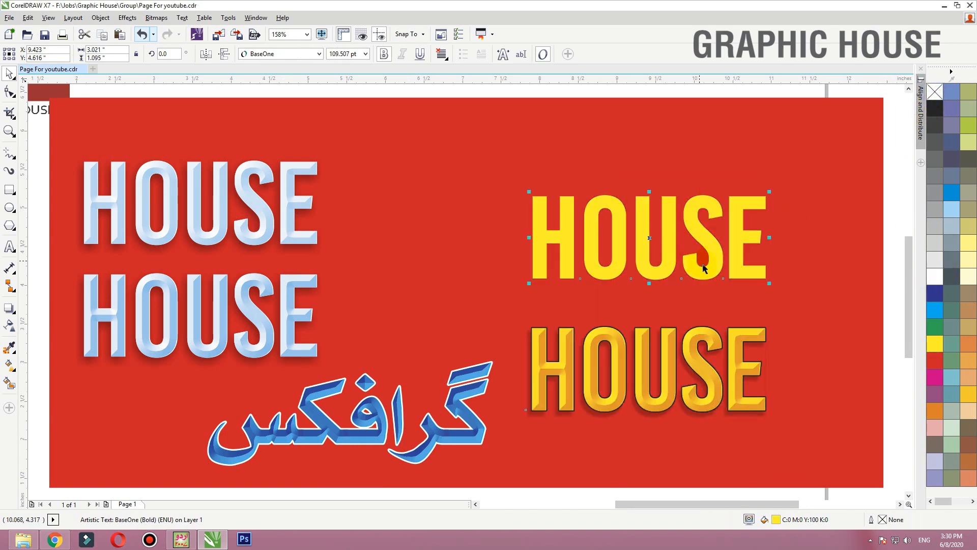
Move the plain HOUSE copy up, fill it with blue C 100, M 100, Y 0, K 0 and place a duplicate below it to the left.
{"action": "left_click_drag", "start_coordinate": [702, 268], "coordinate": [700, 214]}
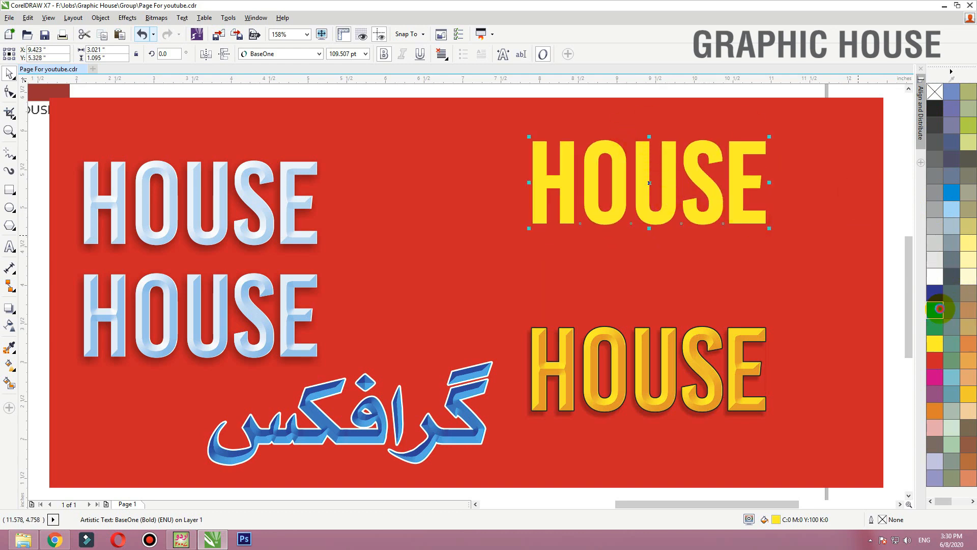
{"action": "left_click_drag", "start_coordinate": [934, 294], "coordinate": [566, 264]}
{"action": "left_click_drag", "start_coordinate": [667, 201], "coordinate": [668, 185]}
{"action": "left_click_drag", "start_coordinate": [635, 233], "coordinate": [643, 223]}
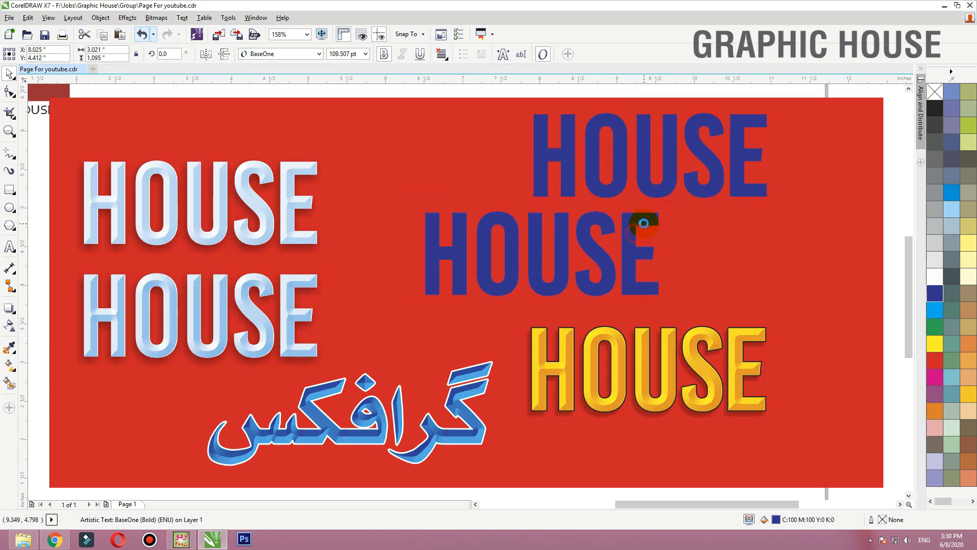
Convert the upper blue HOUSE text to a 600 dpi CMYK bitmap.
{"action": "left_click", "coordinate": [675, 174]}
{"action": "key", "text": "alt+b"}
{"action": "key", "text": "c"}
{"action": "key", "text": "Return"}
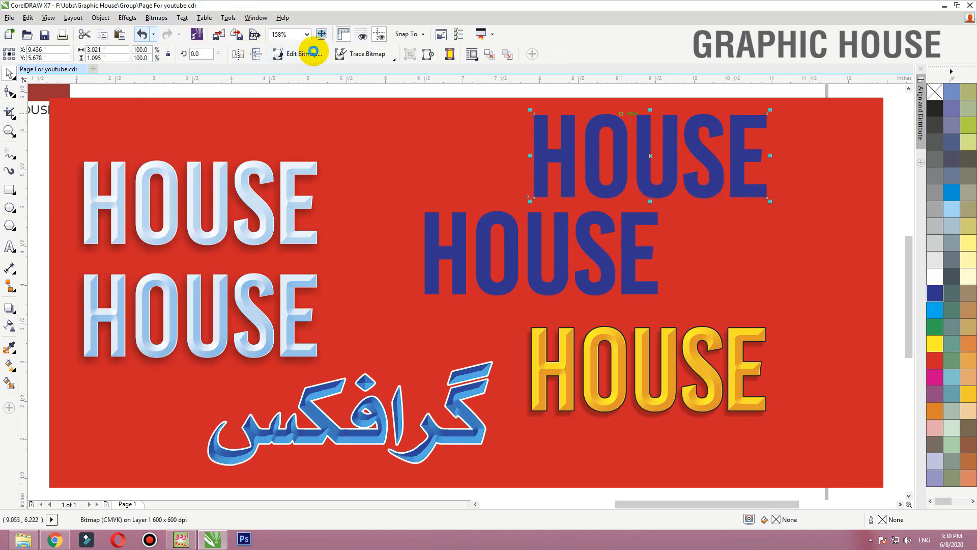
Open the upper blue HOUSE bitmap for editing in Corel PHOTO-PAINT and start Eye Candy 4000's Bevel Boss filter in an enlarged window.
{"action": "left_click", "coordinate": [308, 60]}
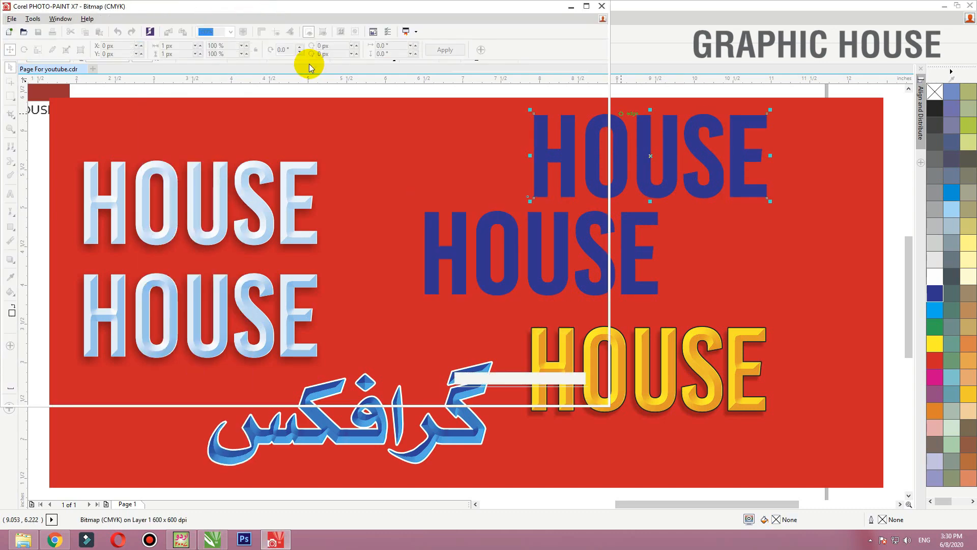
{"action": "left_click", "coordinate": [136, 20]}
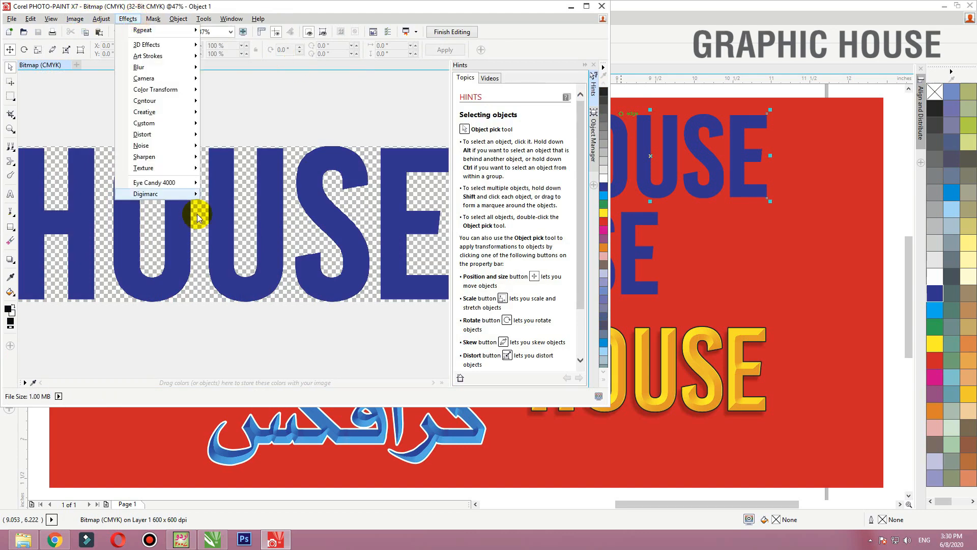
{"action": "mouse_move", "coordinate": [192, 183]}
{"action": "left_click", "coordinate": [238, 194]}
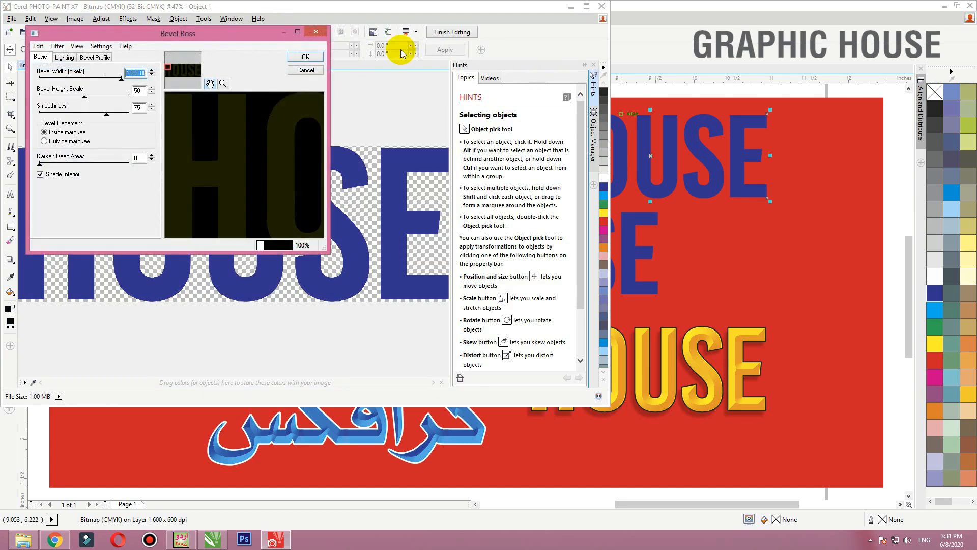
{"action": "left_click", "coordinate": [293, 31]}
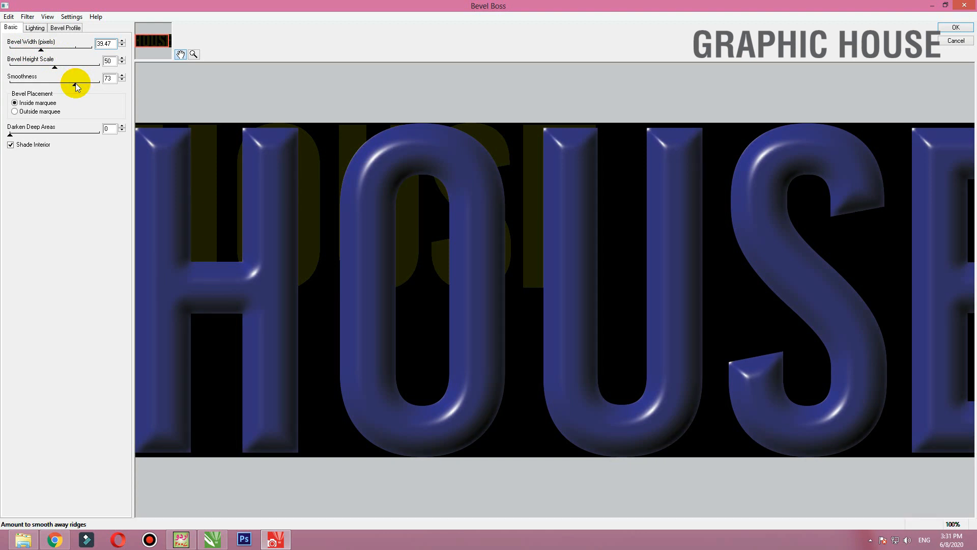
Set the Bevel Boss shadow colour to CMYK C 100, M 0, Y 0, K 0 in the lighting settings.
{"action": "left_click", "coordinate": [35, 28]}
{"action": "left_click", "coordinate": [51, 130]}
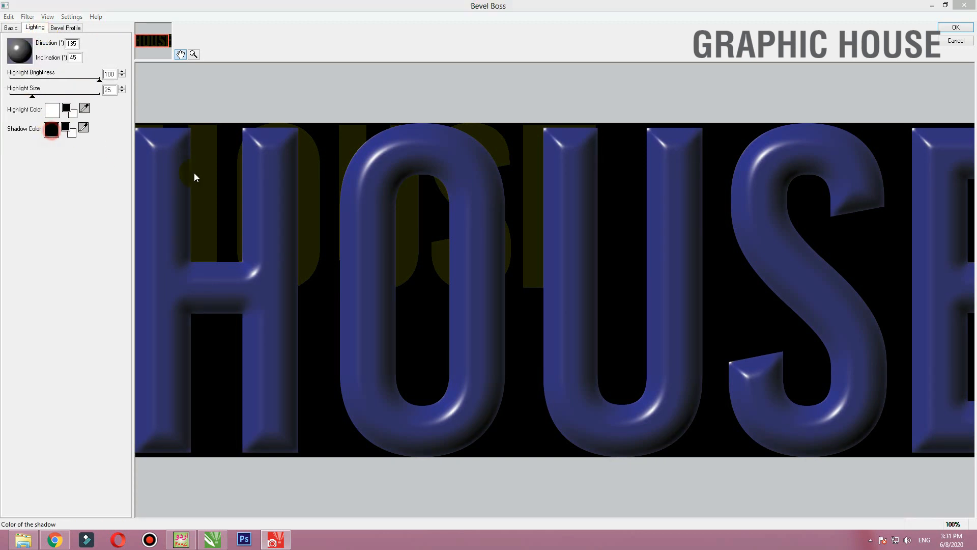
{"action": "left_click", "coordinate": [283, 133]}
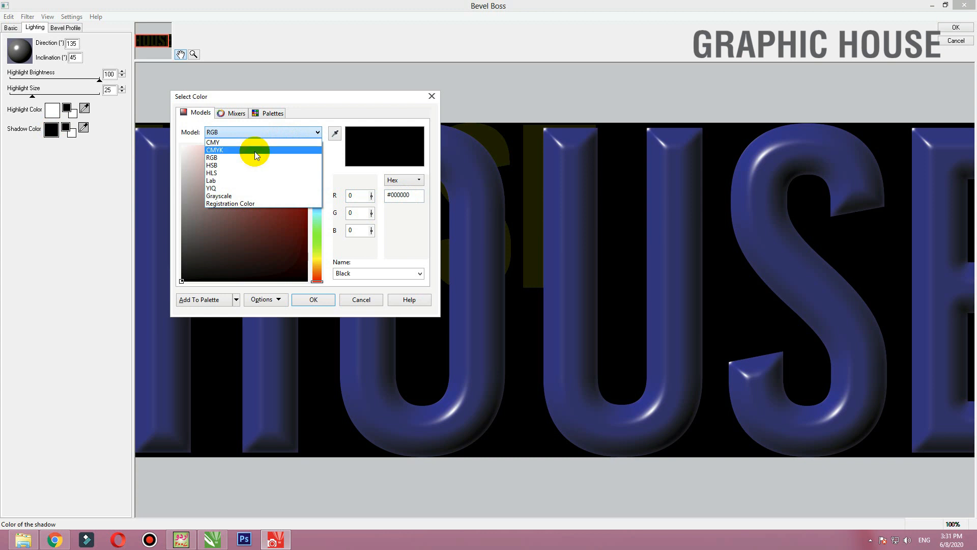
{"action": "left_click", "coordinate": [255, 152]}
{"action": "double_click", "coordinate": [354, 196]}
{"action": "type", "text": "100"}
{"action": "key", "text": "Tab"}
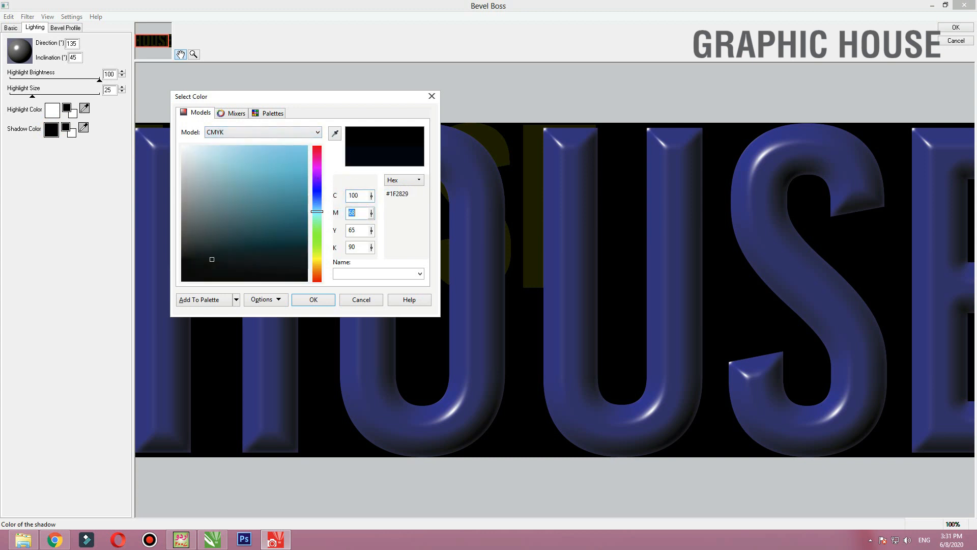
{"action": "type", "text": "0"}
{"action": "key", "text": "Tab"}
{"action": "type", "text": "0"}
{"action": "key", "text": "Tab"}
{"action": "type", "text": "0"}
{"action": "key", "text": "Return"}
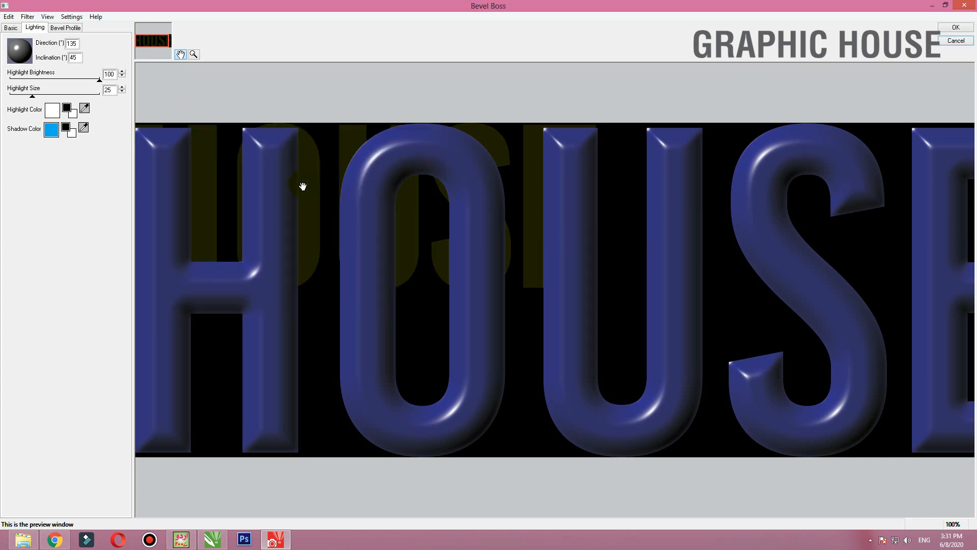
{"action": "left_click", "coordinate": [303, 187]}
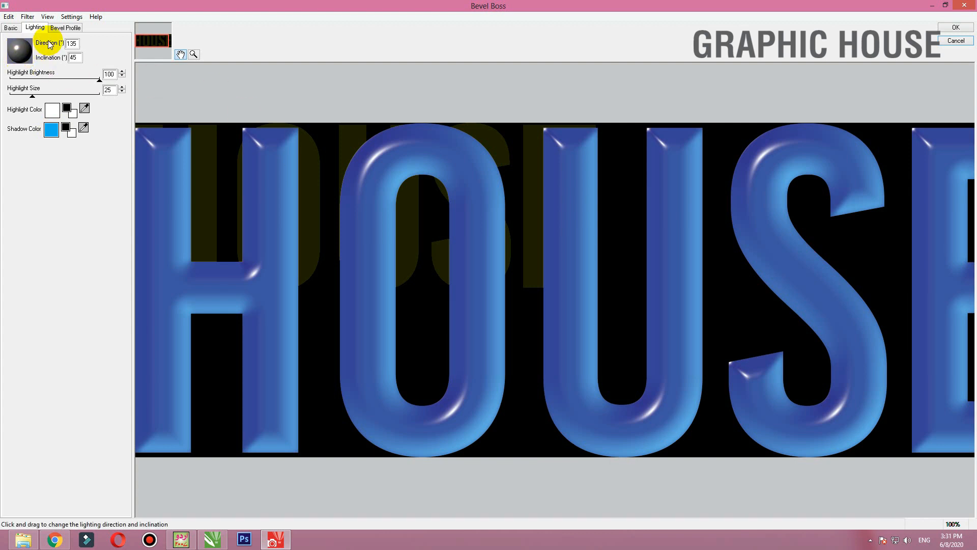
Set the bevel height scale to 40, smoothness to 69 and bevel width to about 47.84 pixels, and apply the bevel.
{"action": "left_click", "coordinate": [10, 27]}
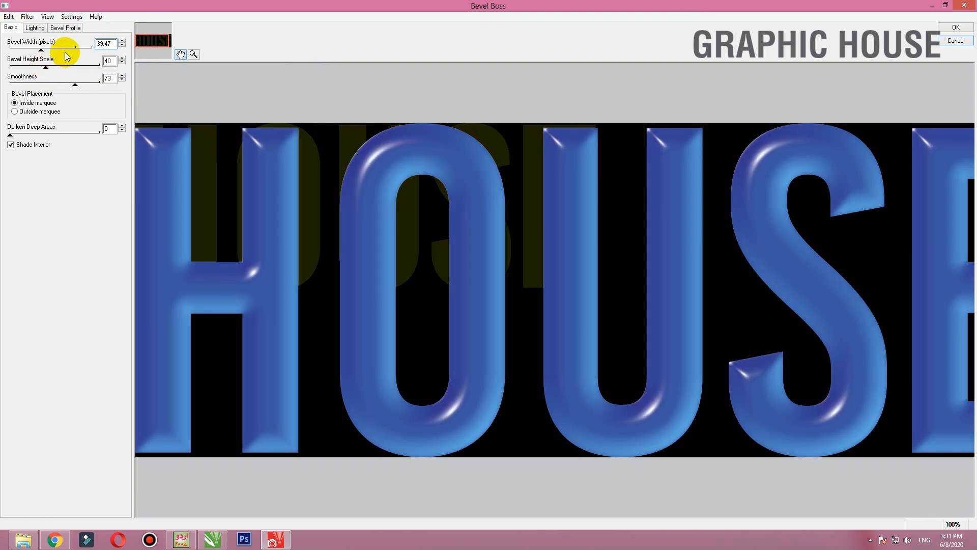
{"action": "left_click_drag", "start_coordinate": [65, 51], "coordinate": [36, 51]}
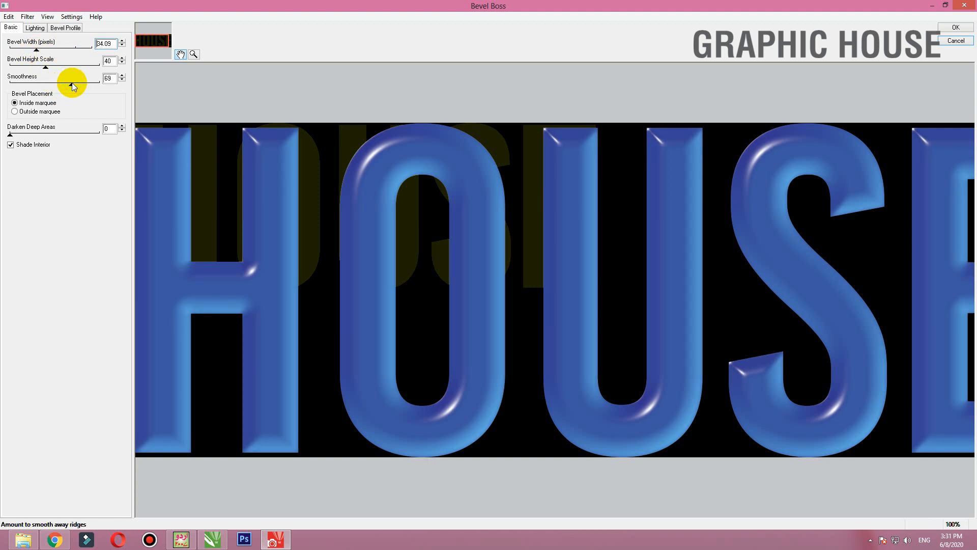
{"action": "left_click_drag", "start_coordinate": [36, 49], "coordinate": [48, 49]}
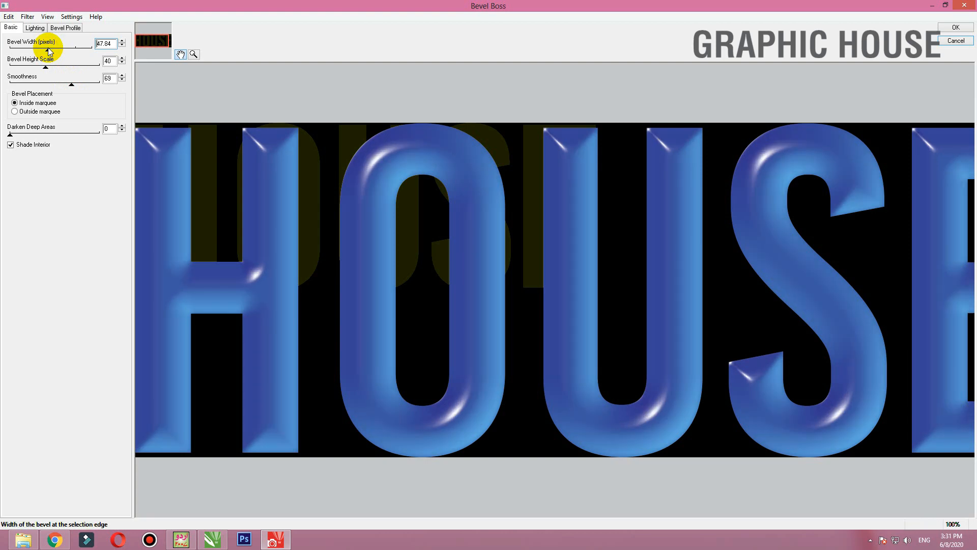
{"action": "left_click", "coordinate": [956, 27]}
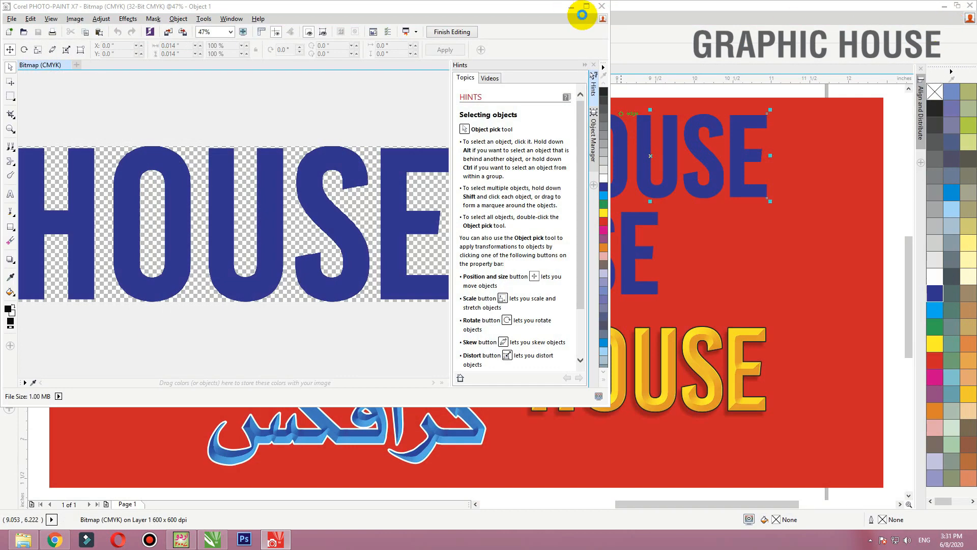
Close the bitmap editor, saving the bevel, and PowerClip the bevelled bitmap inside the lower blue HOUSE text.
{"action": "left_click", "coordinate": [602, 6]}
{"action": "left_click", "coordinate": [269, 221]}
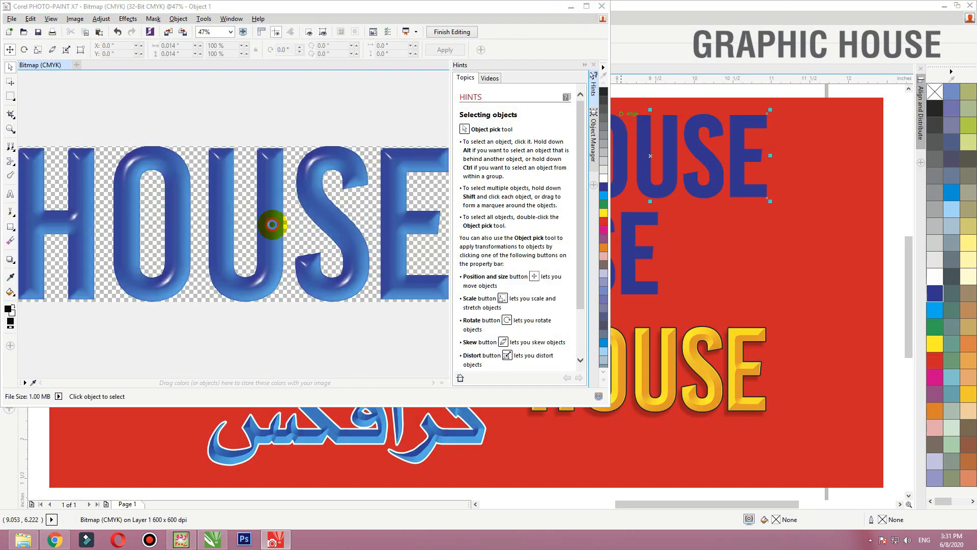
{"action": "right_click", "coordinate": [661, 181]}
{"action": "left_click", "coordinate": [659, 179]}
{"action": "left_click_drag", "start_coordinate": [653, 179], "coordinate": [626, 224]}
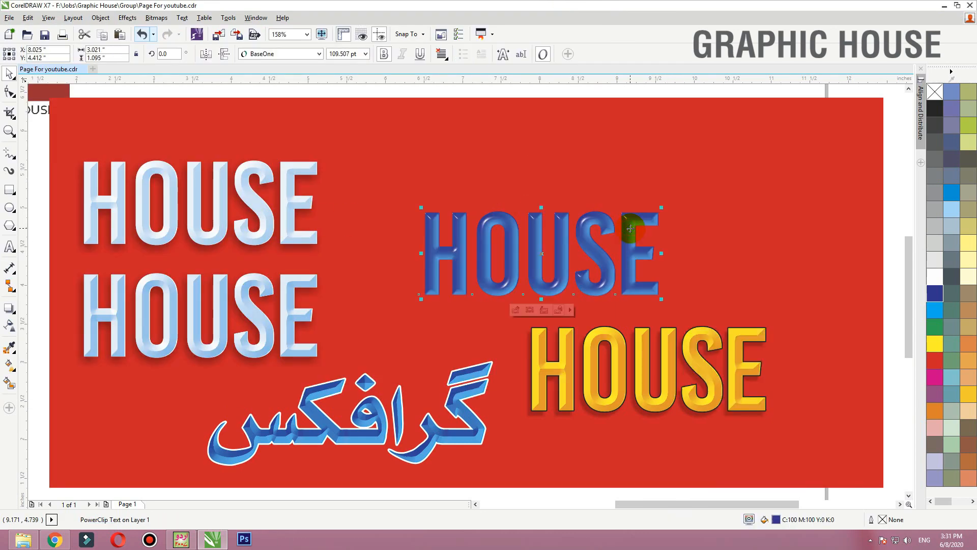
Give the PowerClipped blue HOUSE text a 1.5 pt white outline.
{"action": "key", "text": "F12"}
{"action": "type", "text": "1.5"}
{"action": "key", "text": "Return"}
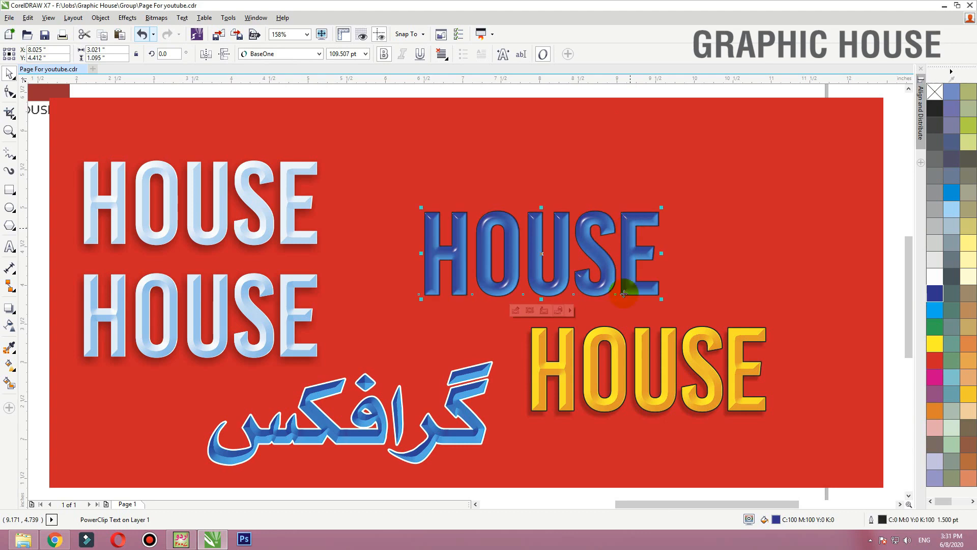
{"action": "right_click", "coordinate": [936, 270]}
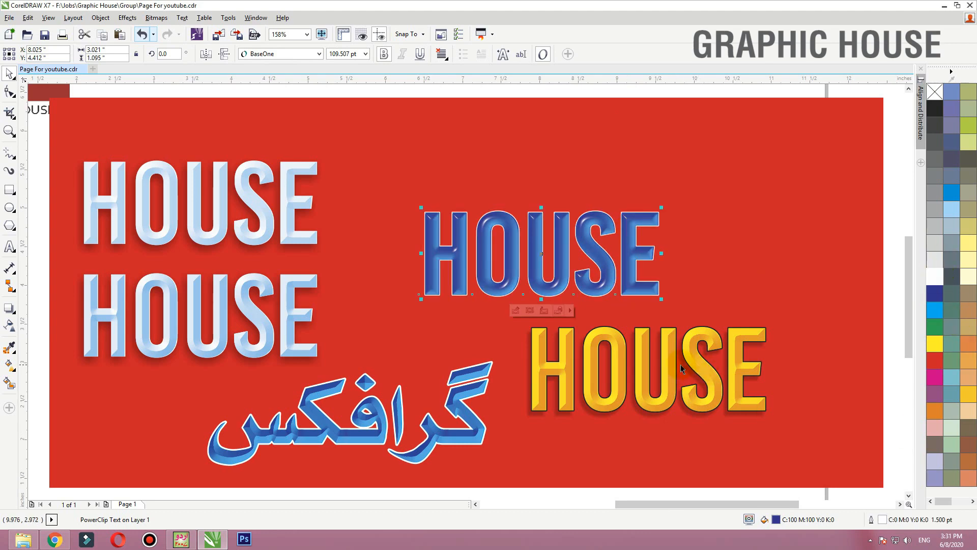
{"action": "key", "text": "F12"}
{"action": "key", "text": "Return"}
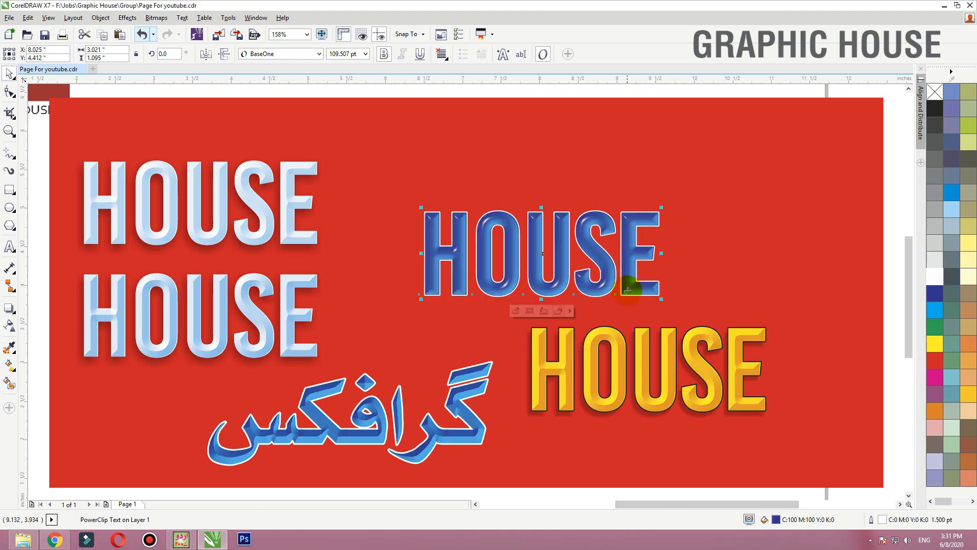
Increase the blue HOUSE text's white outline to 2 pt and deselect the text.
{"action": "key", "text": "F12"}
{"action": "type", "text": "2"}
{"action": "key", "text": "Return"}
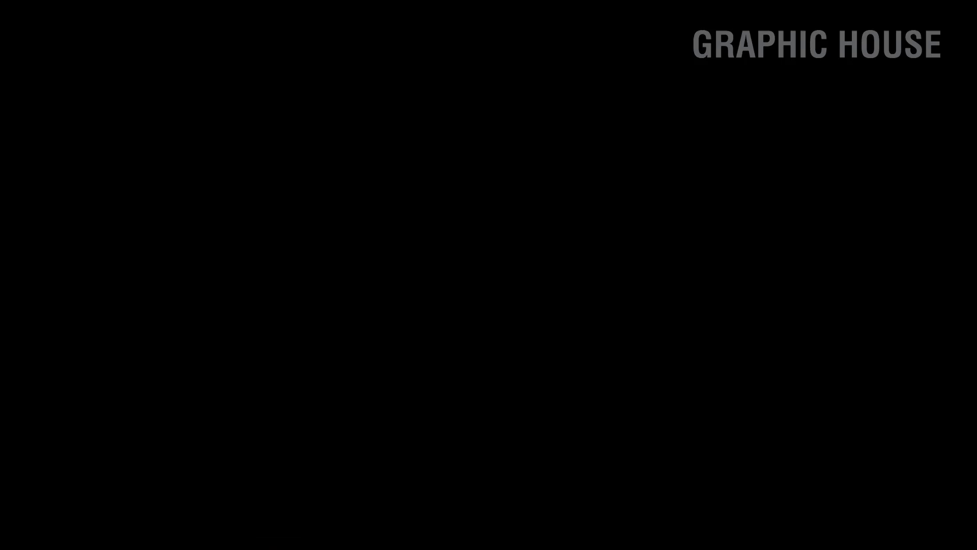
{"action": "left_click", "coordinate": [896, 247]}
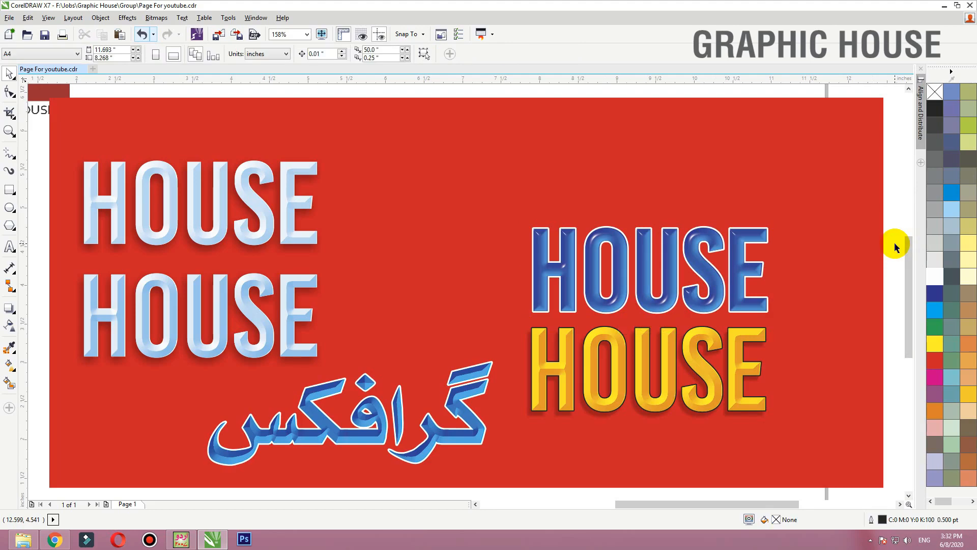
Switch to Chrome and open the video list of the Graphic House YouTube channel.
{"action": "left_click", "coordinate": [55, 539]}
{"action": "left_click", "coordinate": [129, 6]}
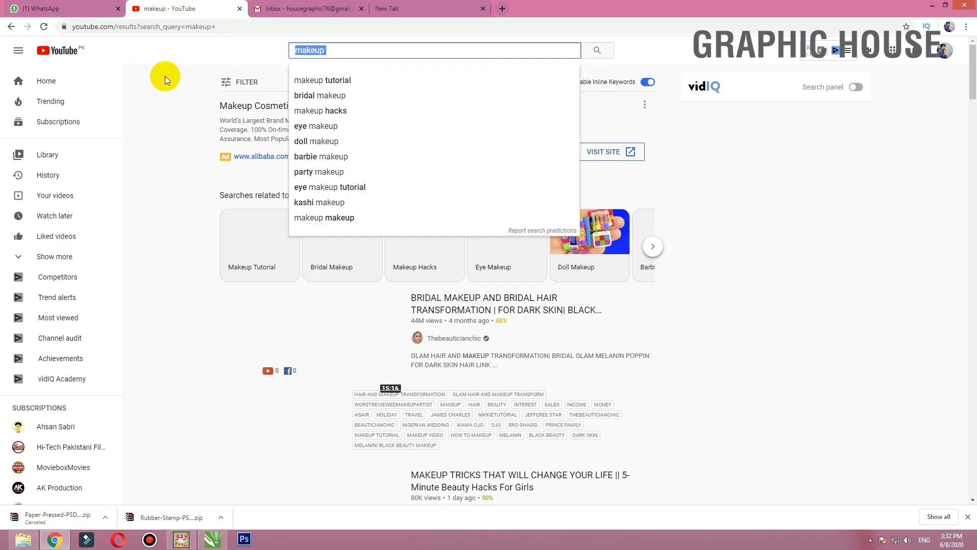
{"action": "left_click", "coordinate": [15, 7]}
{"action": "left_click", "coordinate": [127, 5]}
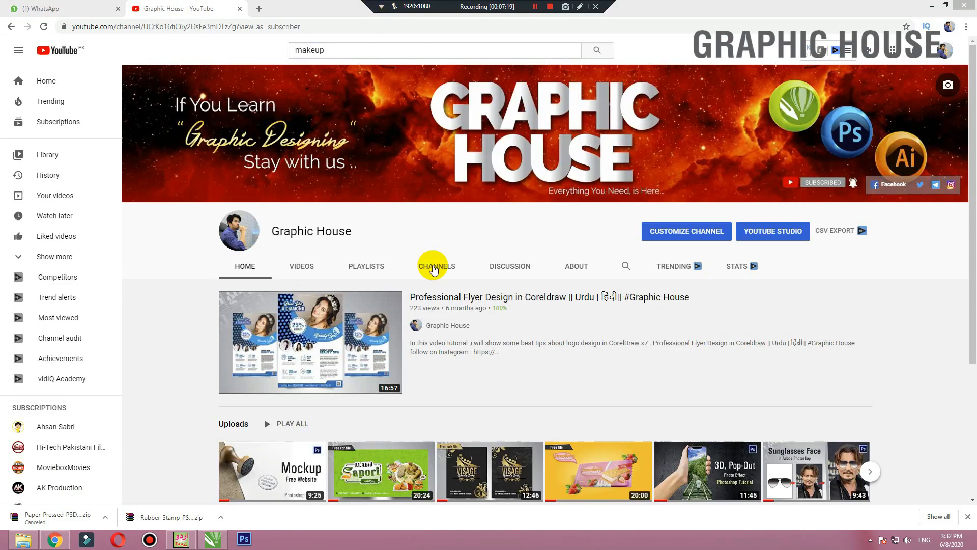
{"action": "scroll", "coordinate": [425, 356], "scroll_direction": "down", "scroll_amount": 1}
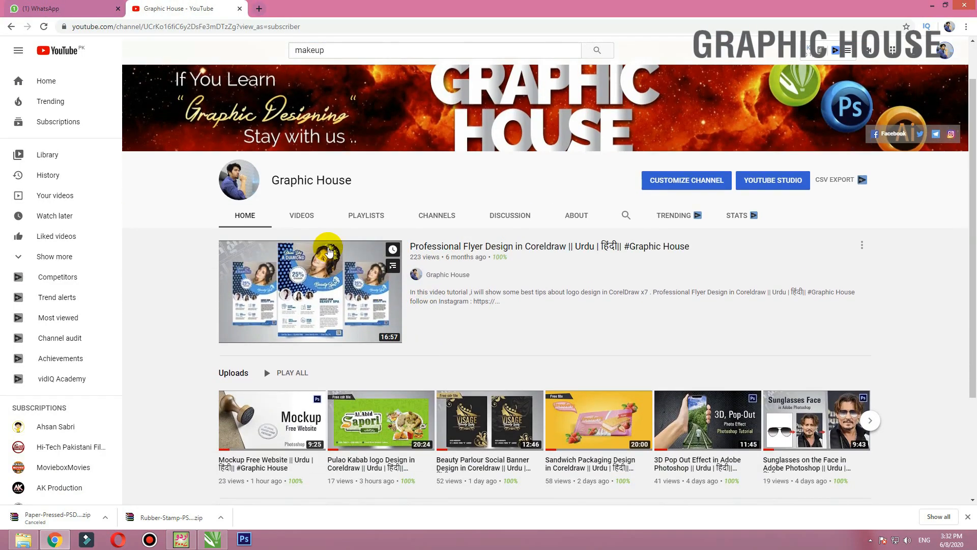
{"action": "left_click", "coordinate": [301, 215]}
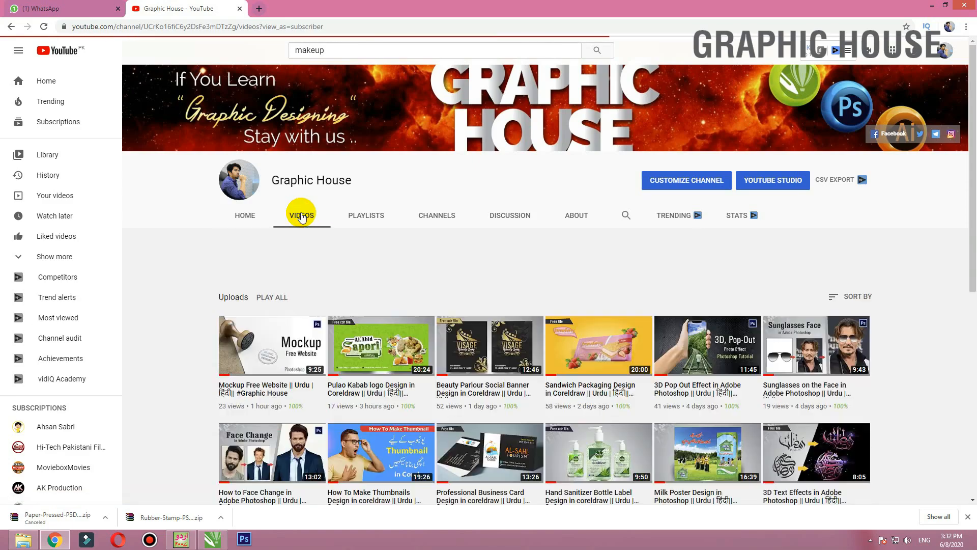
Look through the Graphic House channel's uploaded tutorials, including the Eye Candy plugin class, and return to CorelDRAW.
{"action": "scroll", "coordinate": [306, 264], "scroll_direction": "down", "scroll_amount": 3}
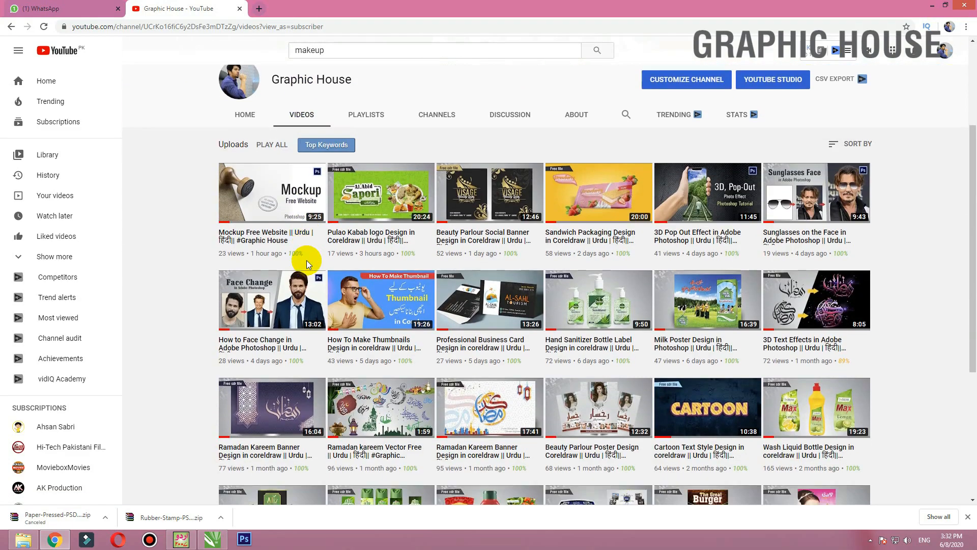
{"action": "scroll", "coordinate": [341, 263], "scroll_direction": "down", "scroll_amount": 5}
{"action": "scroll", "coordinate": [341, 263], "scroll_direction": "down", "scroll_amount": 8}
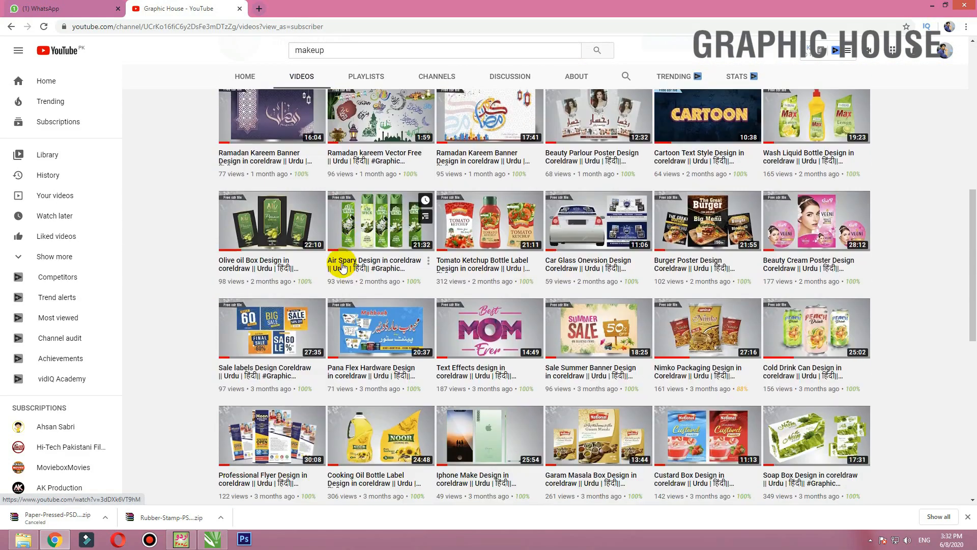
{"action": "scroll", "coordinate": [341, 263], "scroll_direction": "down", "scroll_amount": 3}
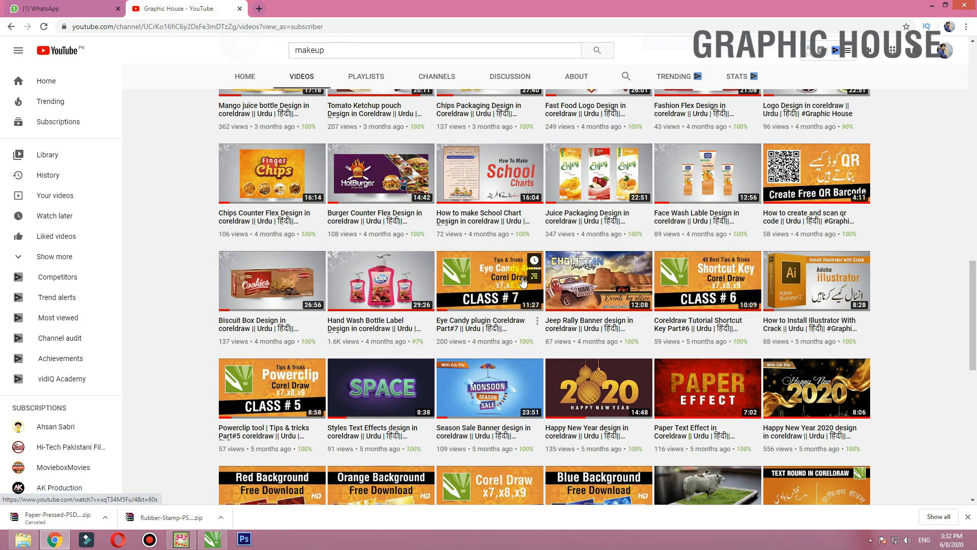
{"action": "scroll", "coordinate": [600, 321], "scroll_direction": "down", "scroll_amount": 4}
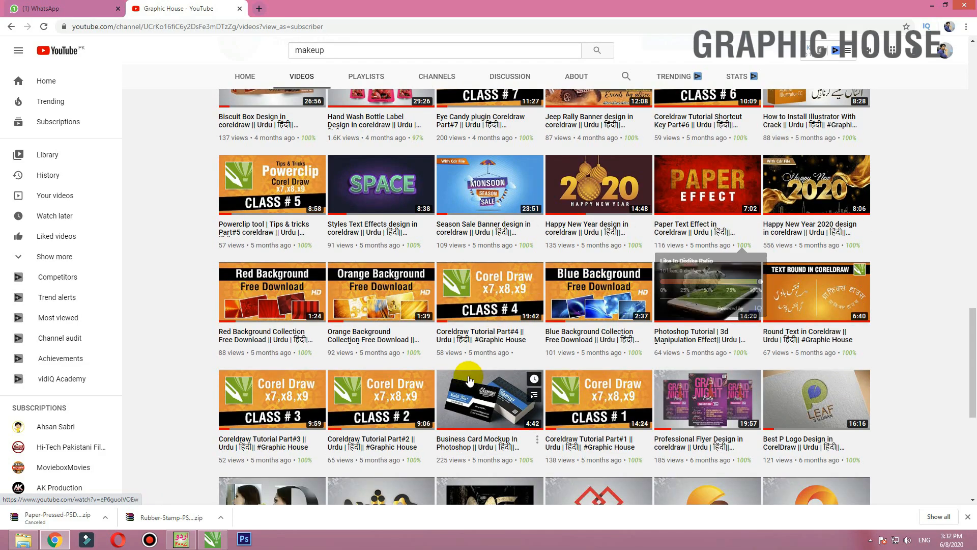
{"action": "scroll", "coordinate": [468, 376], "scroll_direction": "down", "scroll_amount": 4}
{"action": "scroll", "coordinate": [472, 377], "scroll_direction": "down", "scroll_amount": 2}
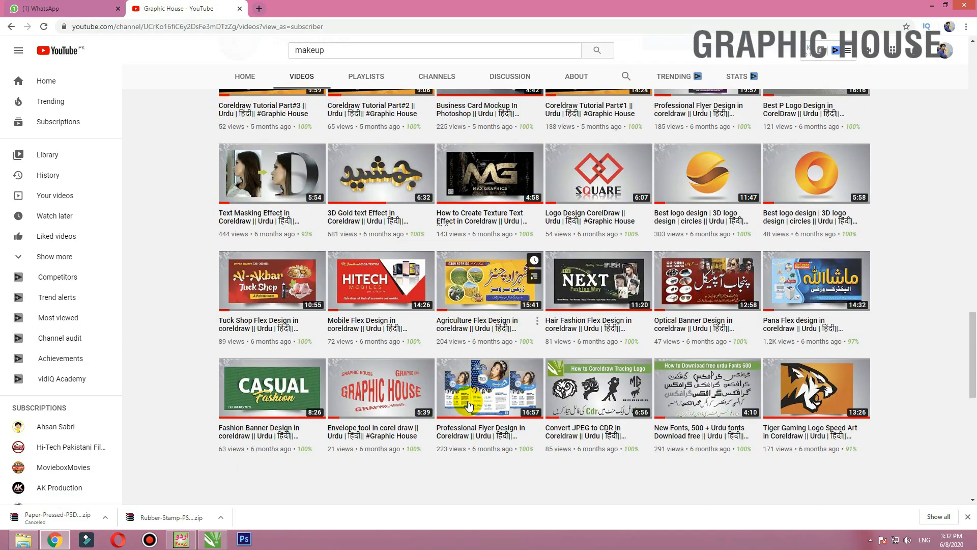
{"action": "scroll", "coordinate": [469, 405], "scroll_direction": "up", "scroll_amount": 14}
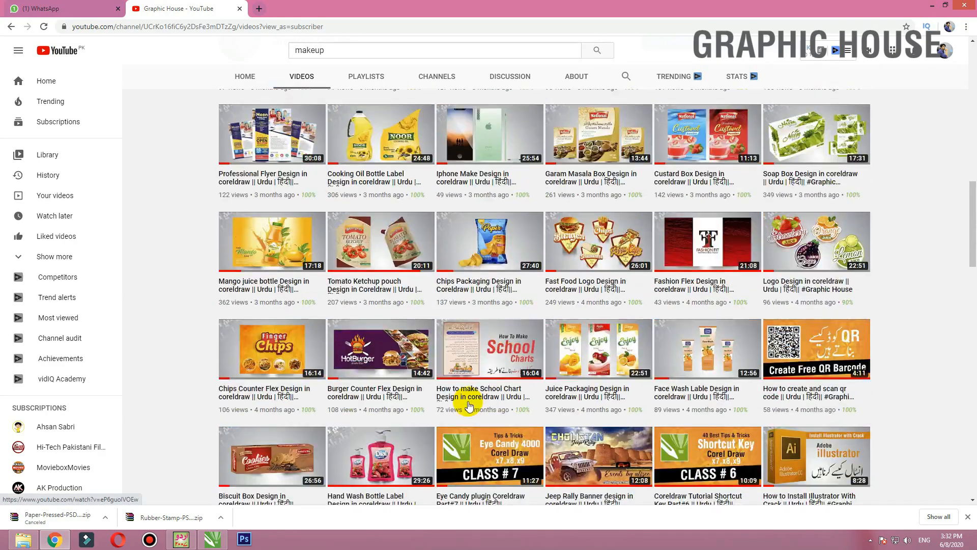
{"action": "scroll", "coordinate": [468, 405], "scroll_direction": "up", "scroll_amount": 12}
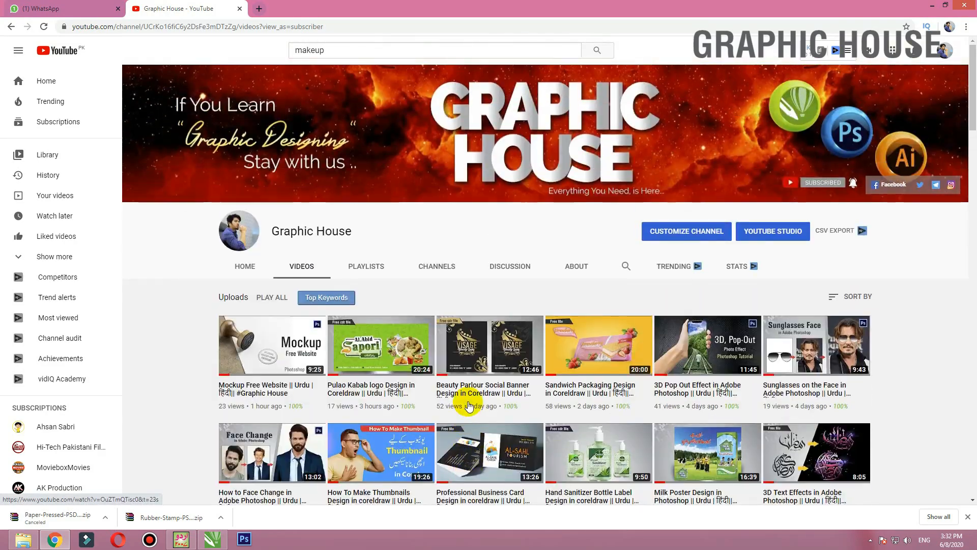
{"action": "left_click", "coordinate": [932, 5]}
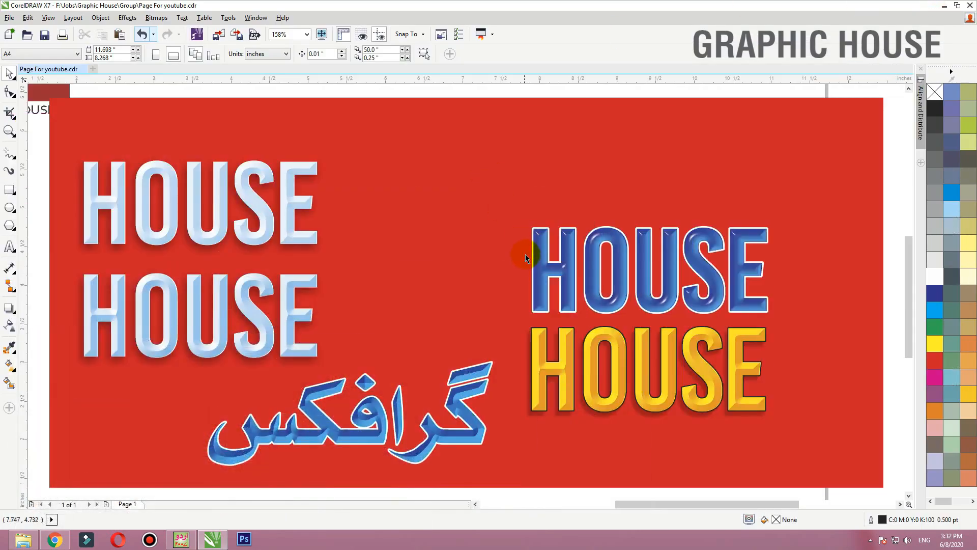